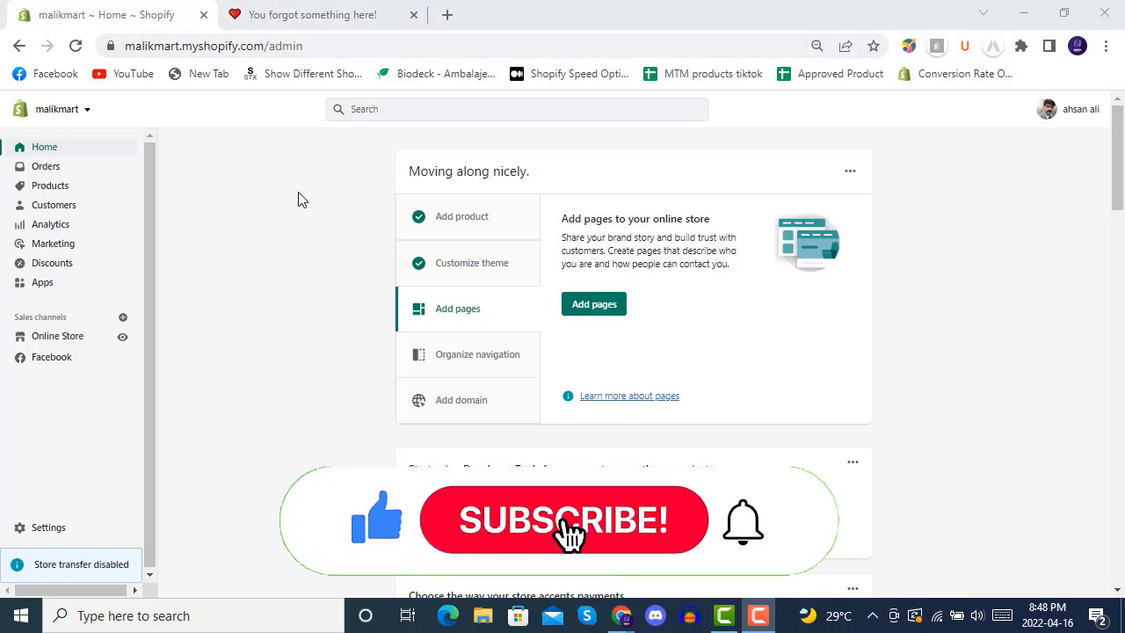
Step: Look at the demo blog post on the live storefront and return to the Shopify admin
click(343, 15)
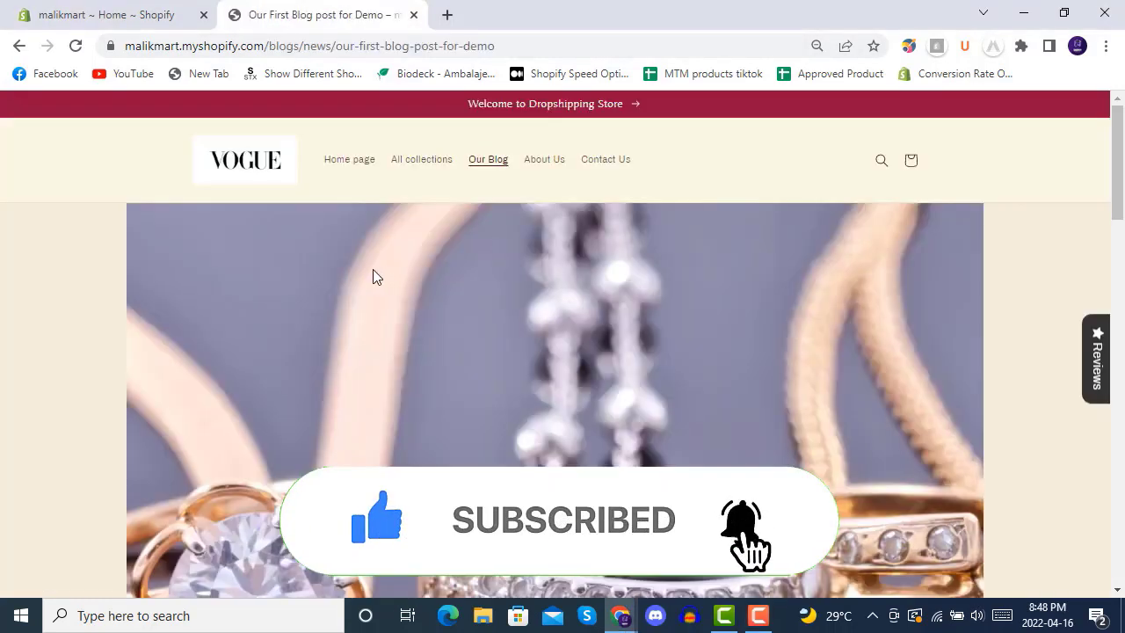
click(115, 10)
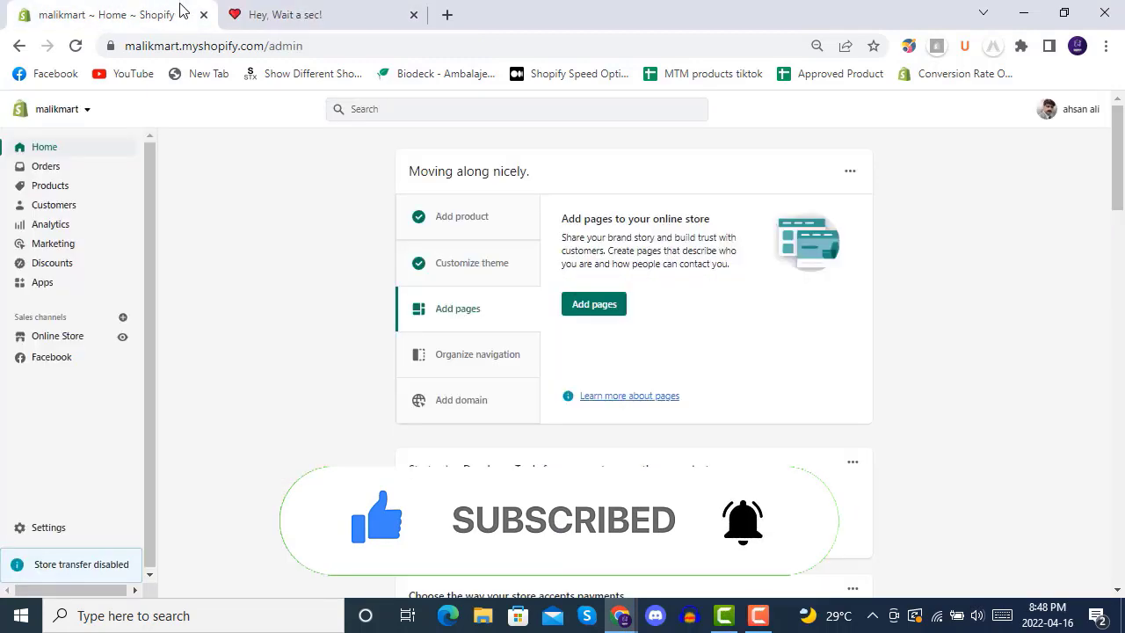
Step: Open the installed Magical Browser Tab Animations app and look over its Exit Intent Tab Animations page
click(49, 286)
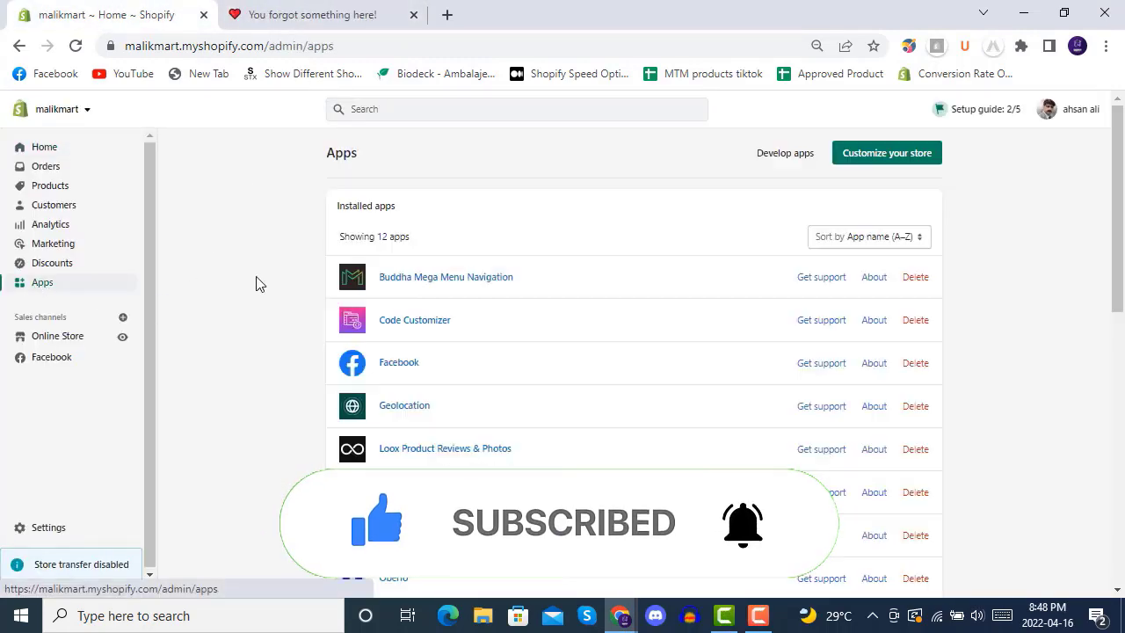
scroll(250, 336, down, 1)
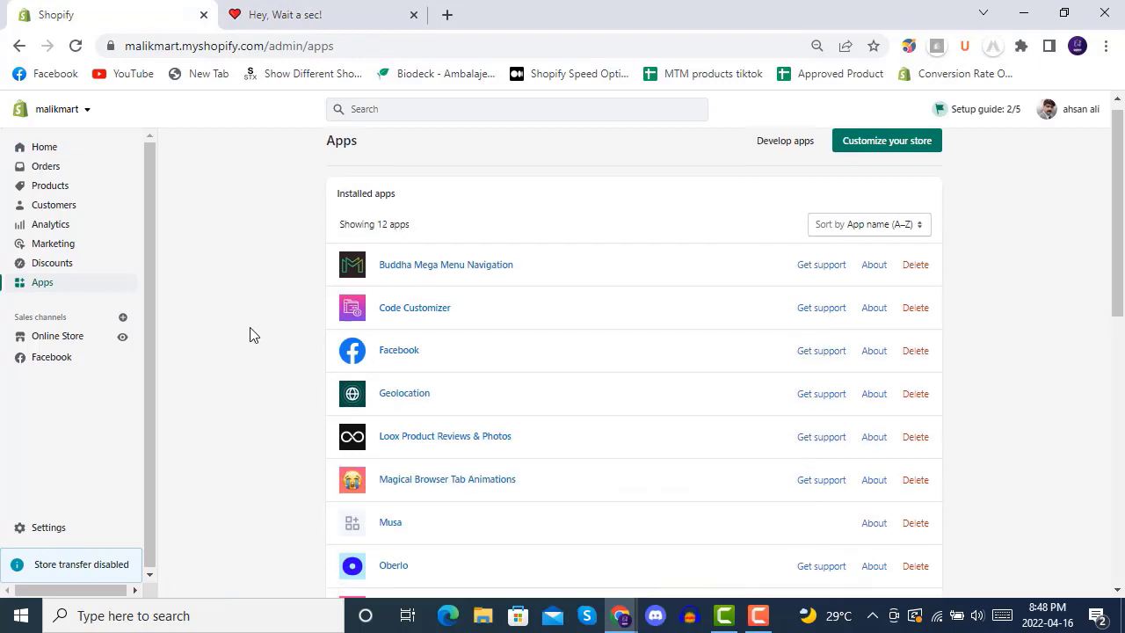
click(429, 405)
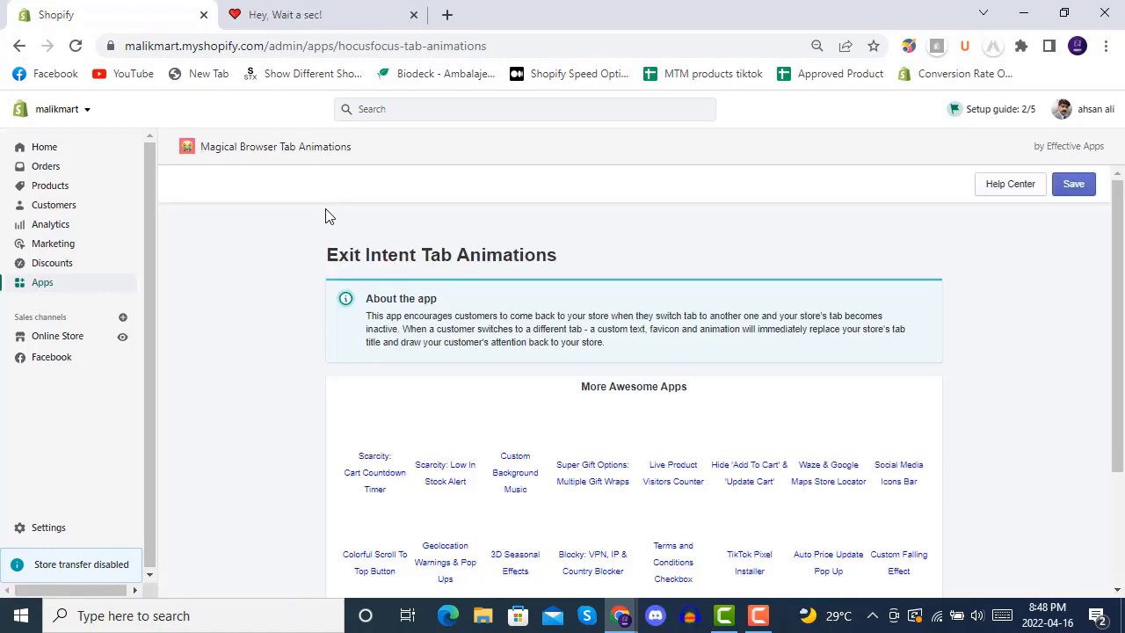
scroll(303, 349, down, 2)
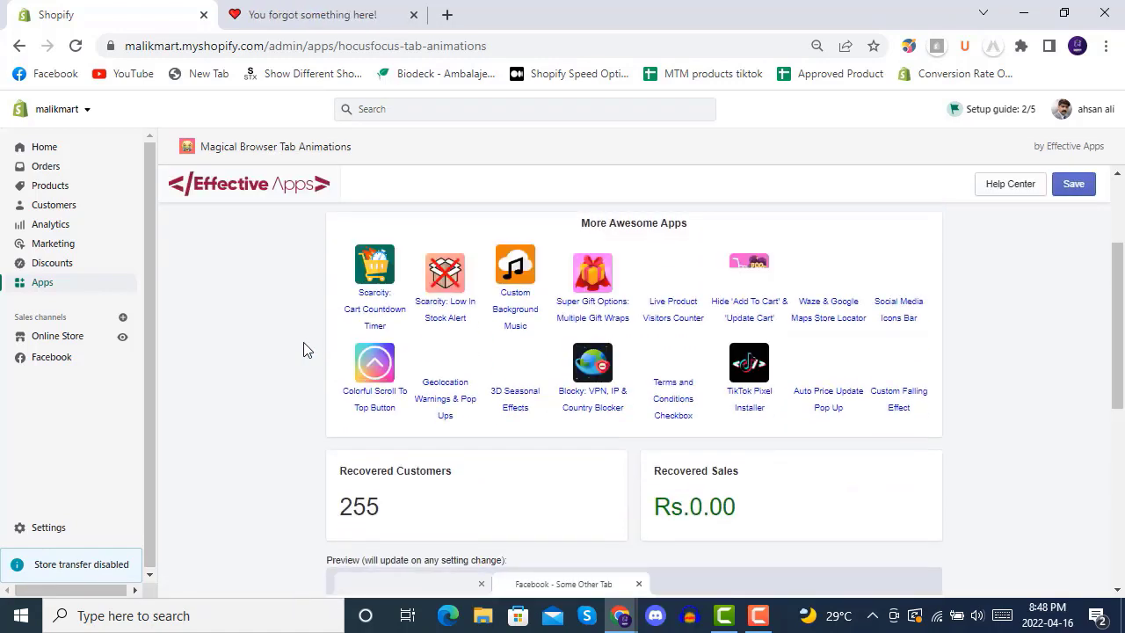
scroll(307, 356, up, 2)
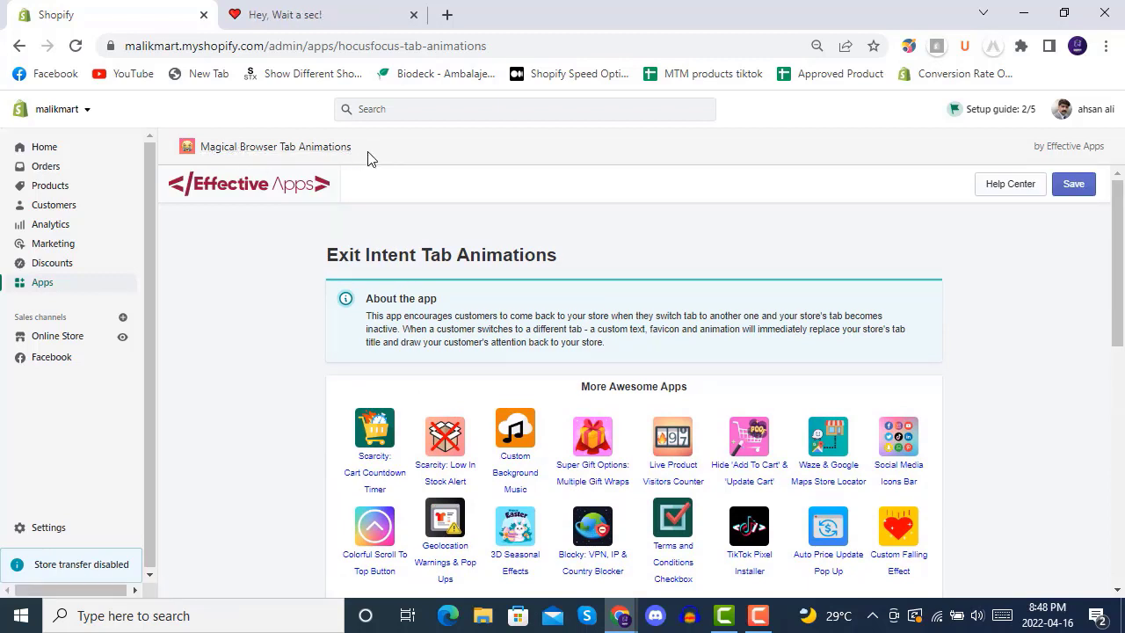
Step: Open the installed Loox Product Reviews & Photos app and go to its Import reviews page
click(66, 285)
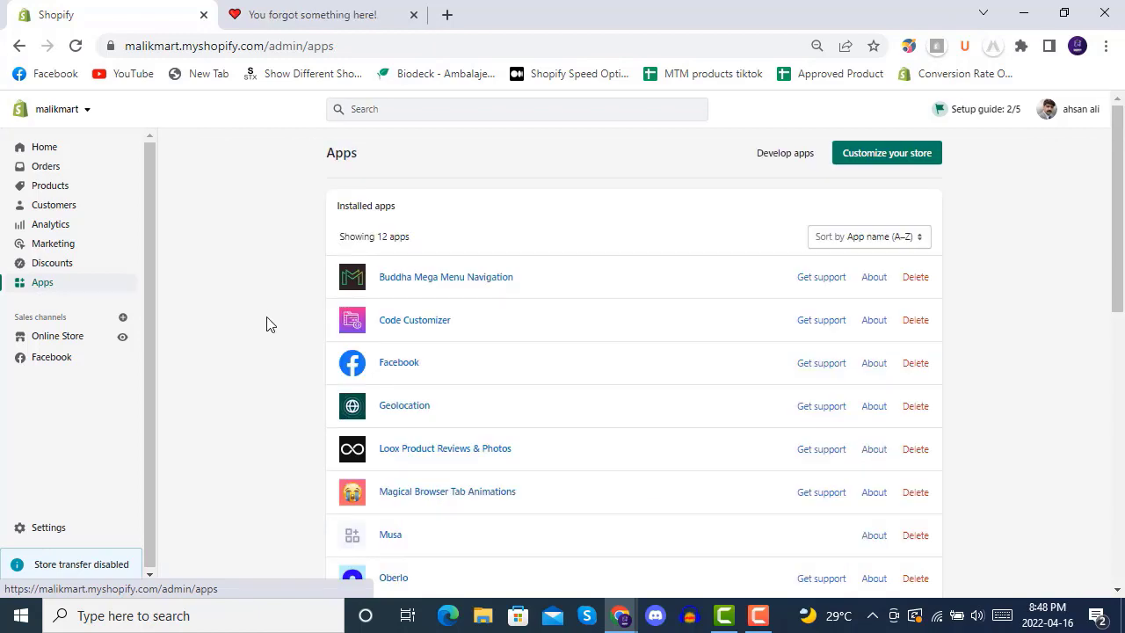
scroll(269, 321, down, 2)
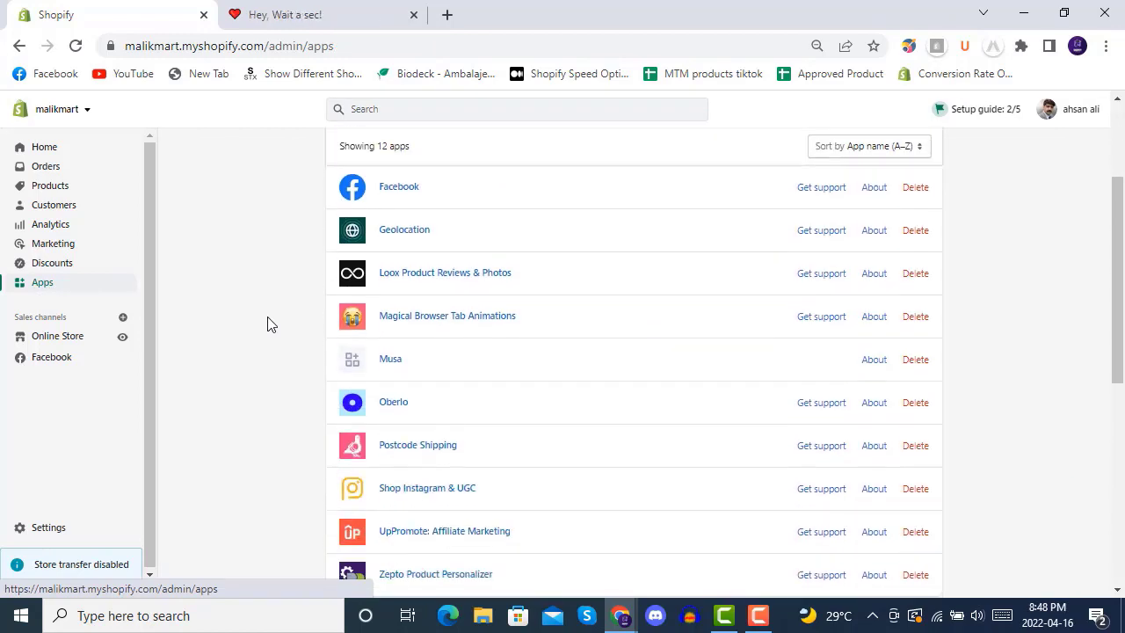
click(450, 274)
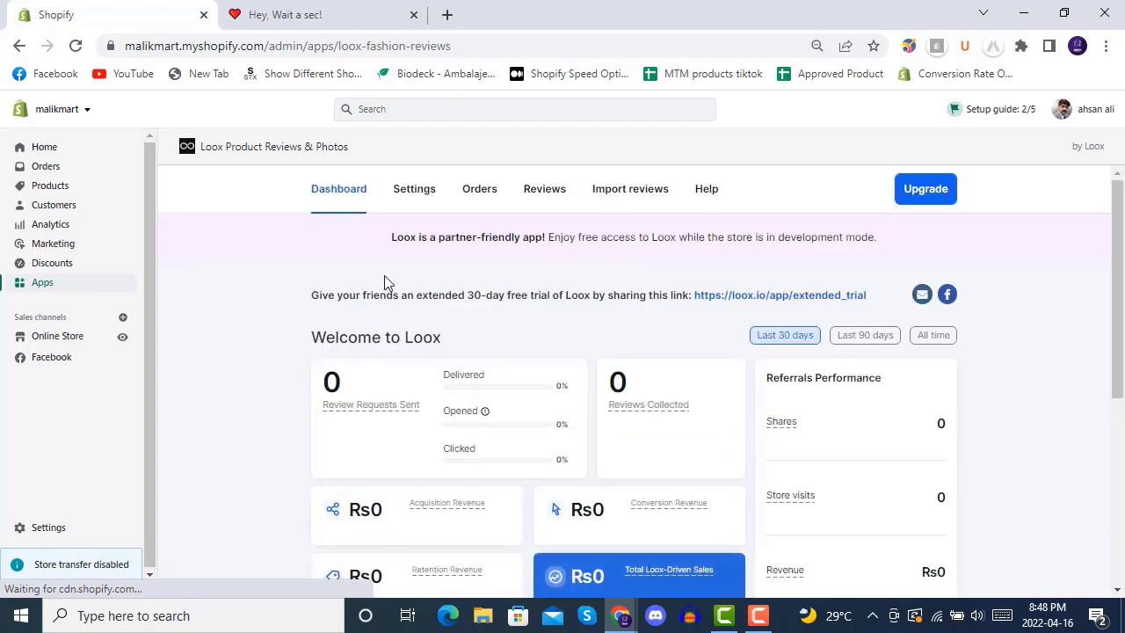
scroll(281, 328, down, 4)
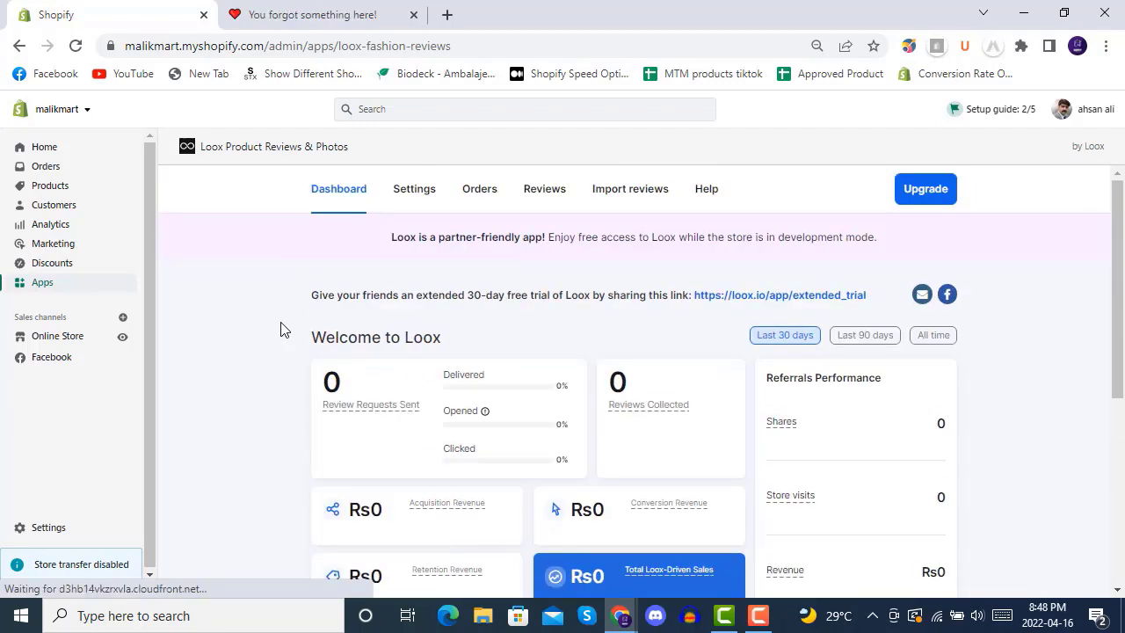
scroll(281, 328, down, 4)
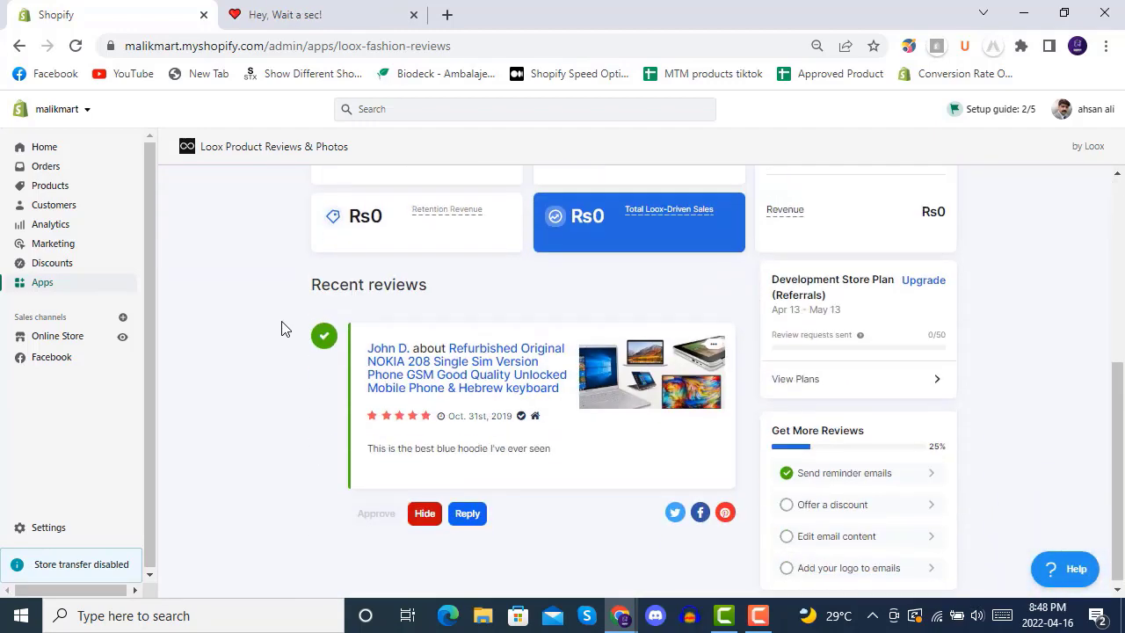
scroll(281, 329, up, 4)
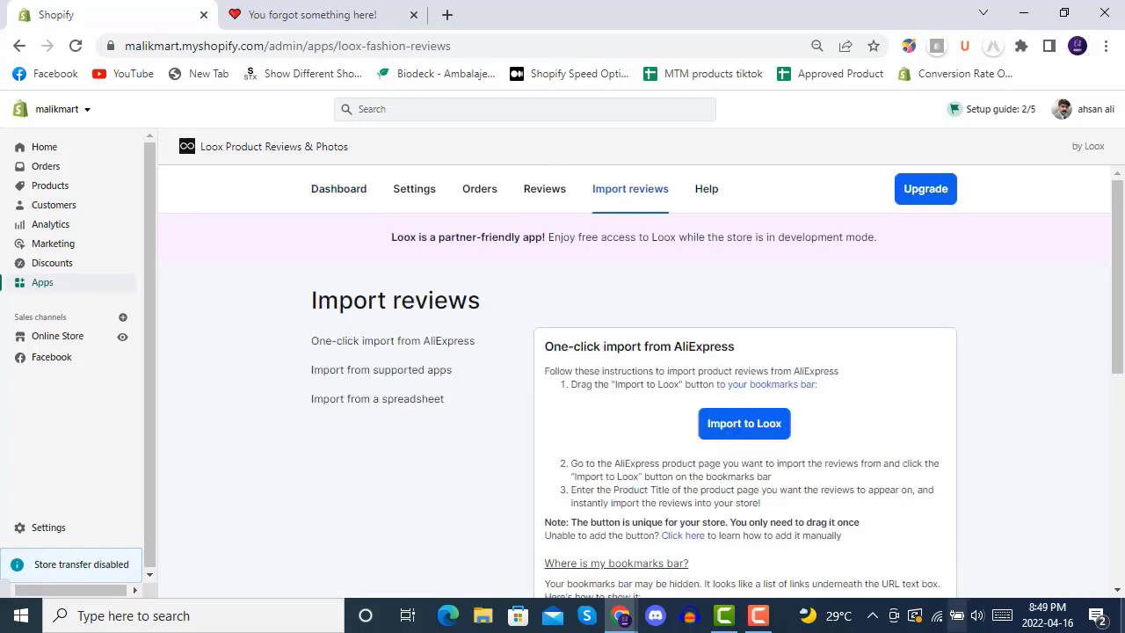
Step: Examine Loox's AliExpress, supported-app and spreadsheet import options, including the Google Sheets copy page of the import file template
scroll(488, 377, down, 4)
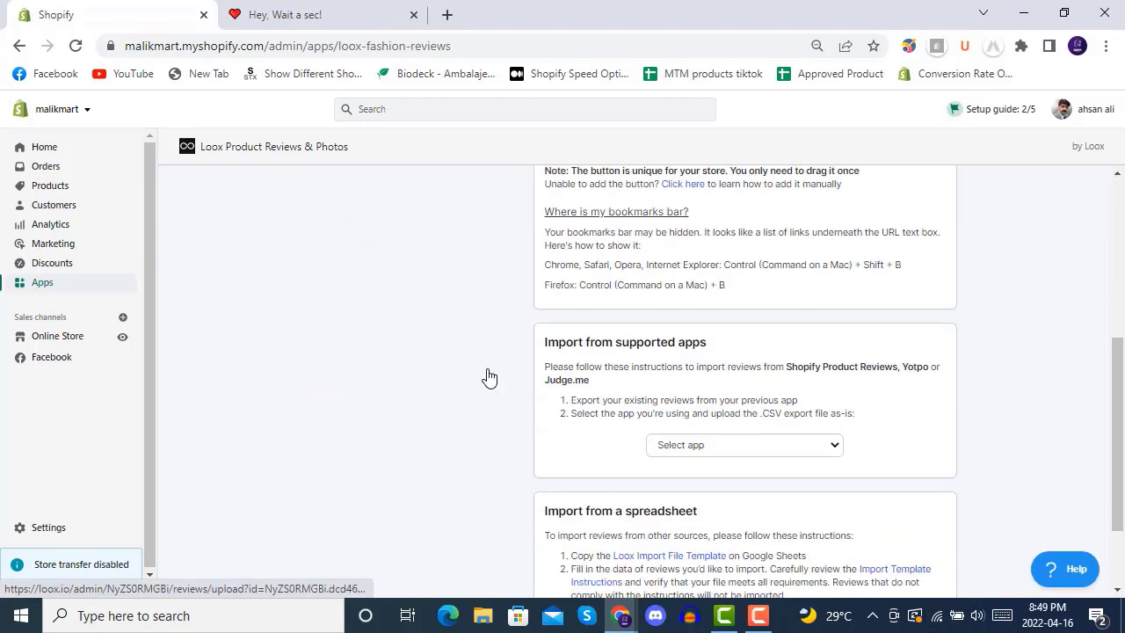
scroll(488, 377, up, 4)
click(740, 425)
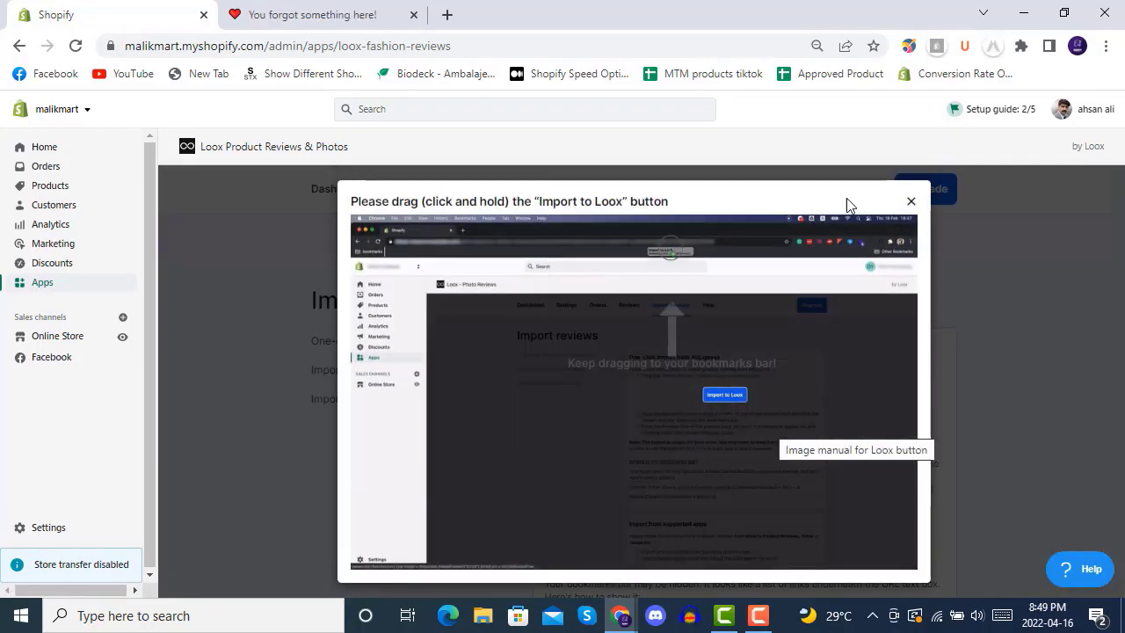
click(910, 203)
scroll(908, 319, down, 6)
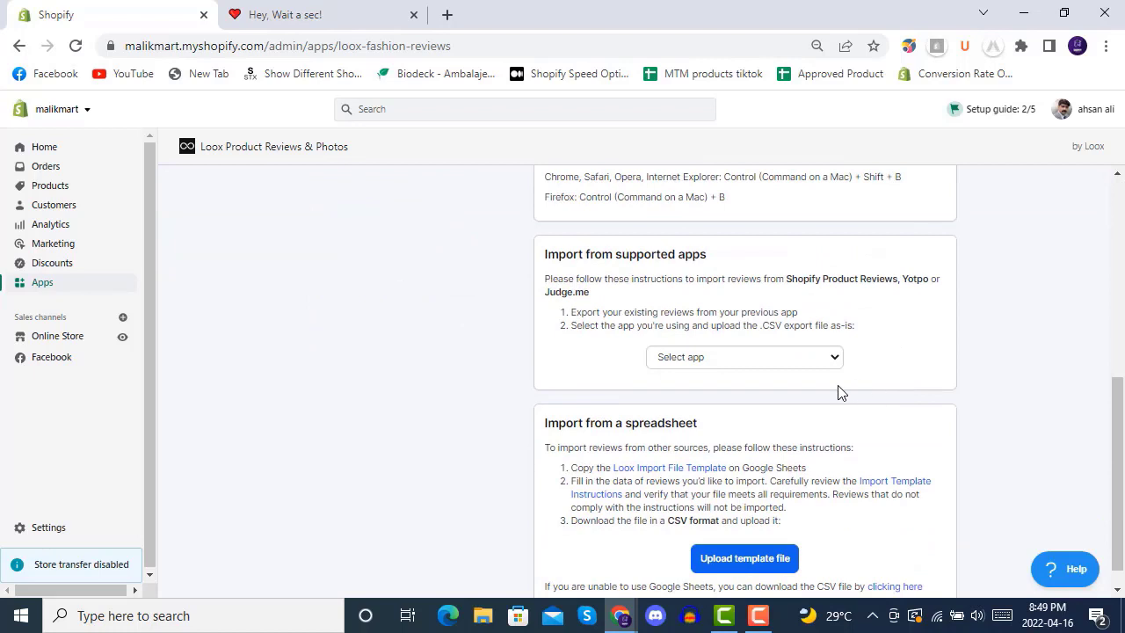
scroll(842, 392, down, 1)
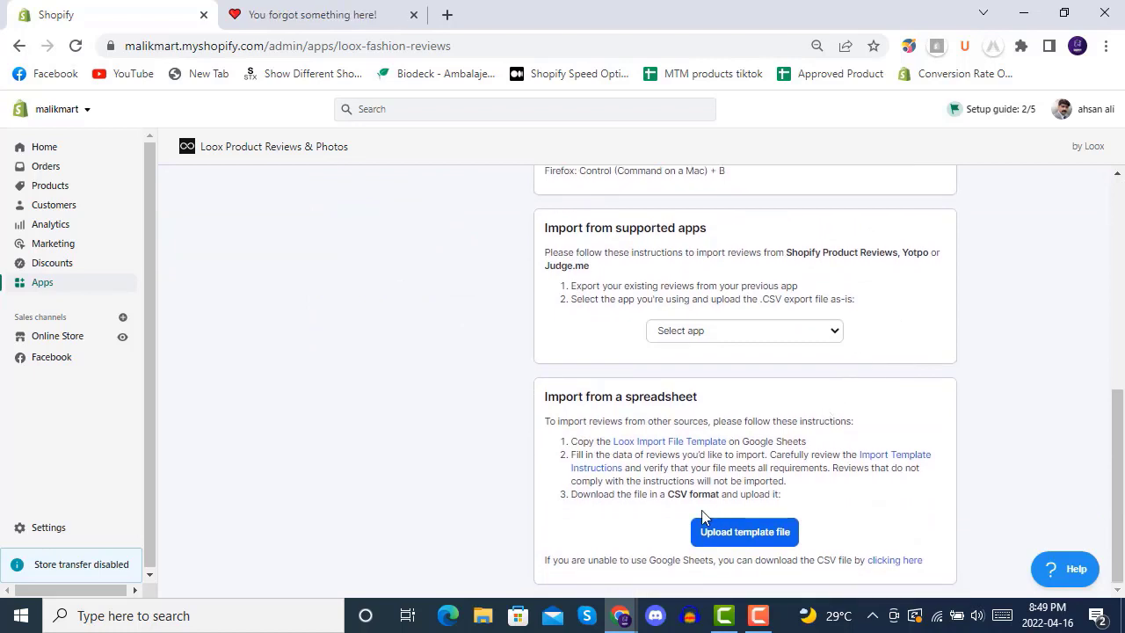
click(668, 442)
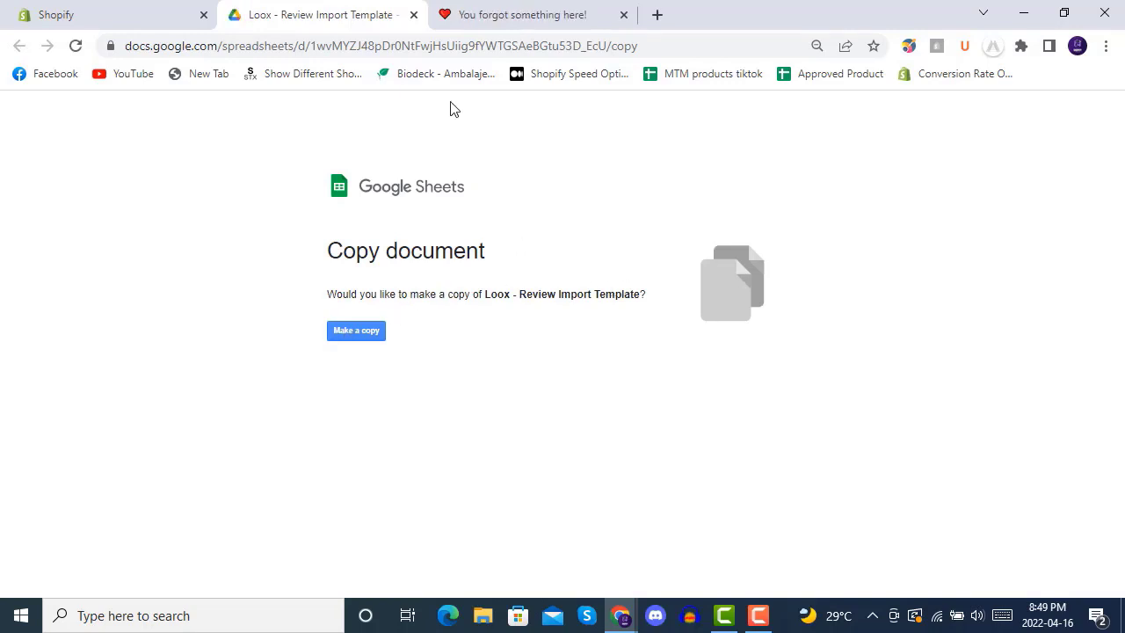
click(412, 15)
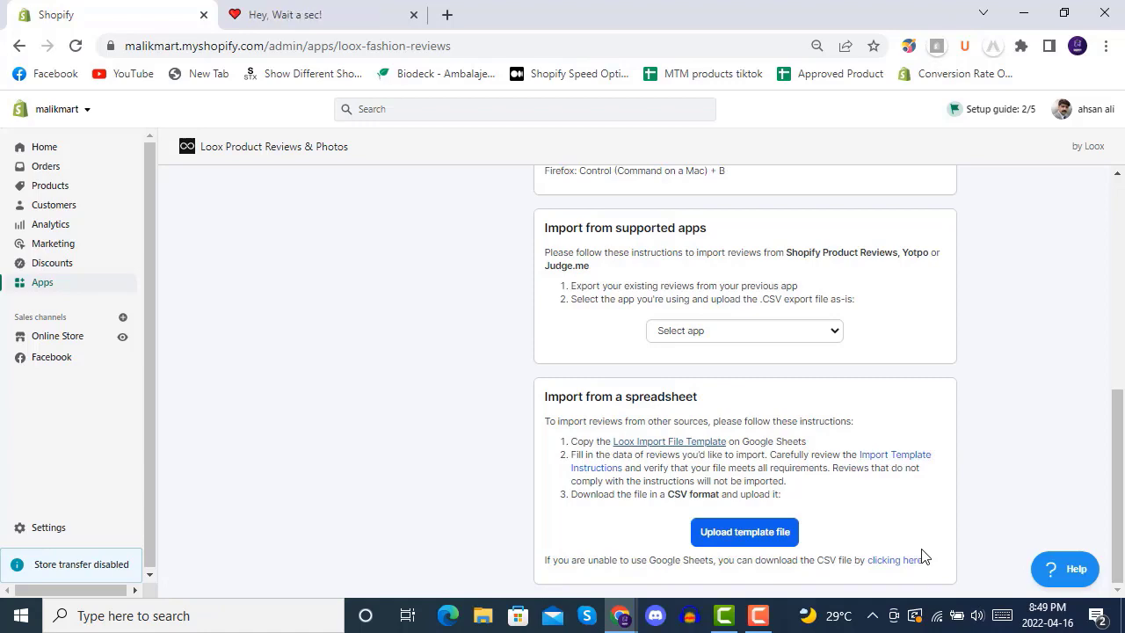
Step: Download the Loox import template as loox_import_template.csv to the Desktop
click(897, 563)
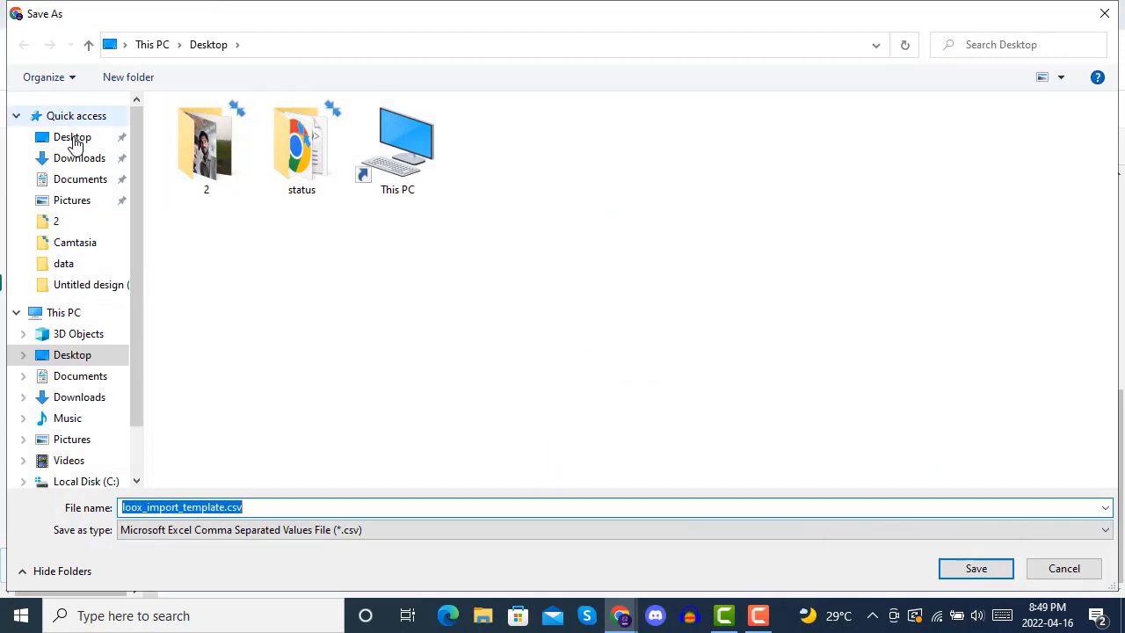
click(74, 139)
click(986, 574)
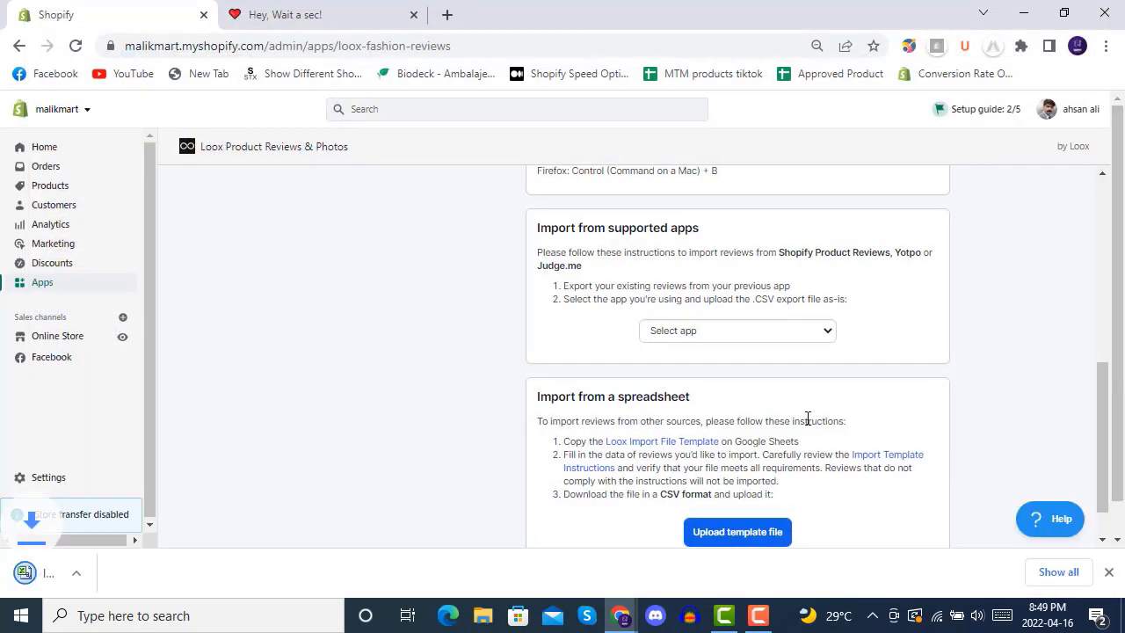
Step: Open the AliExpress website in a new browser tab
click(448, 19)
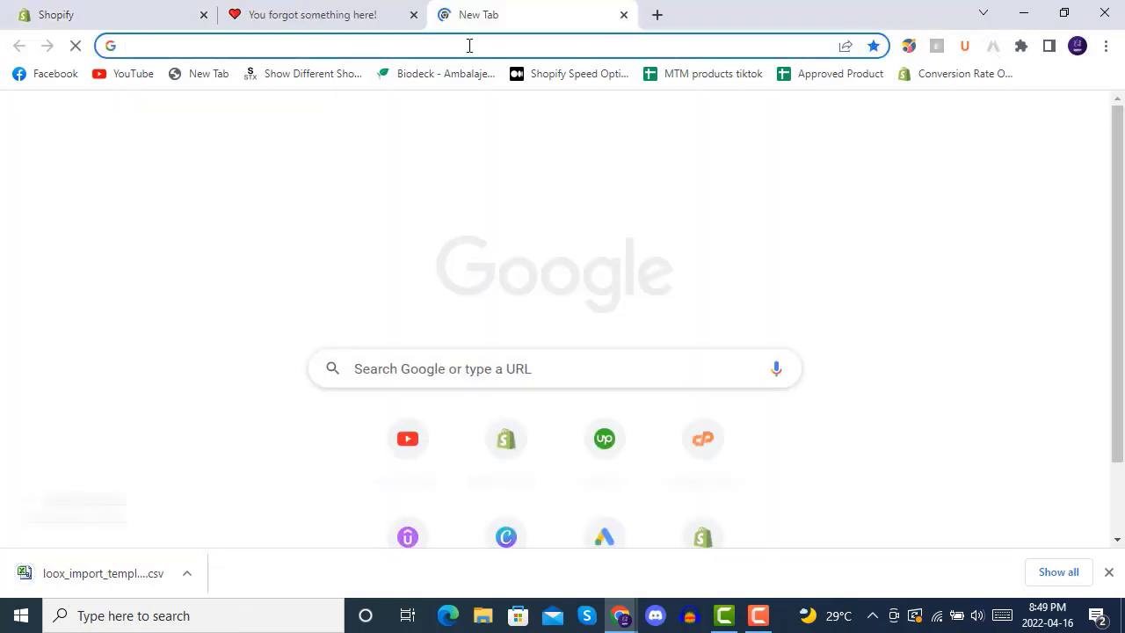
click(470, 45)
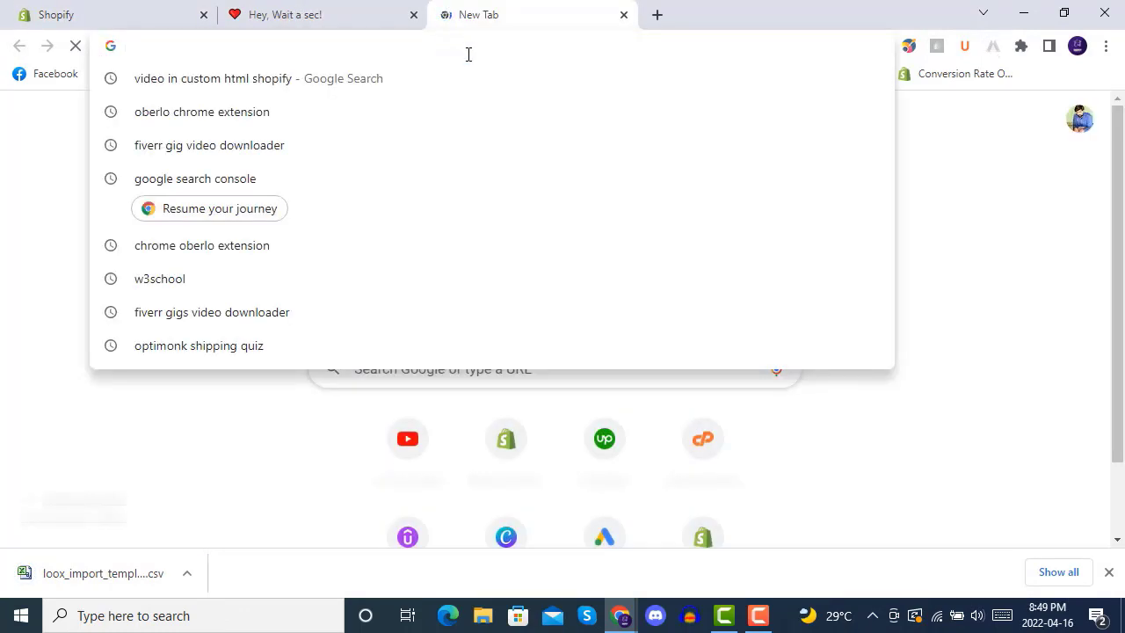
text(ali)
key(Return)
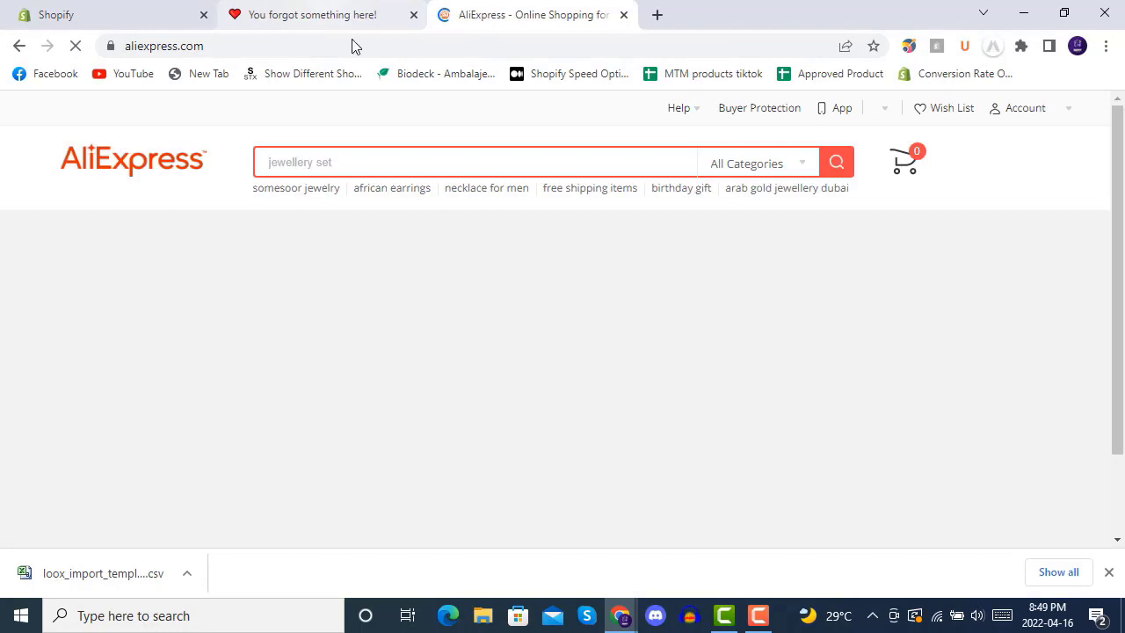
Step: Search AliExpress for "jewellery chain" and dismiss the new-user coupon offer
click(494, 158)
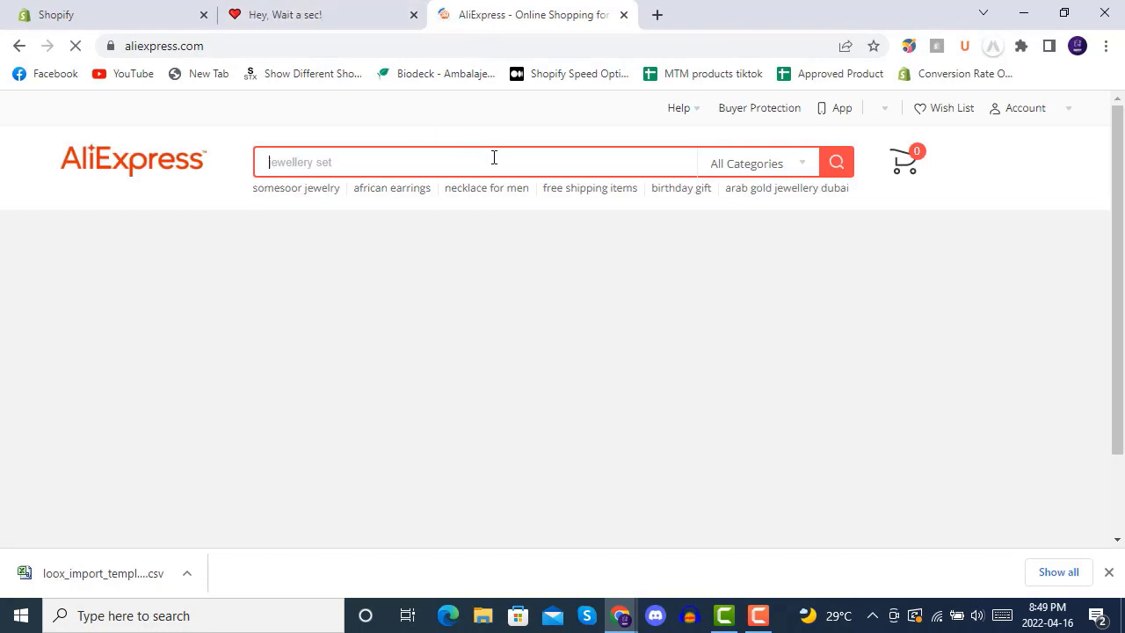
text(jewe)
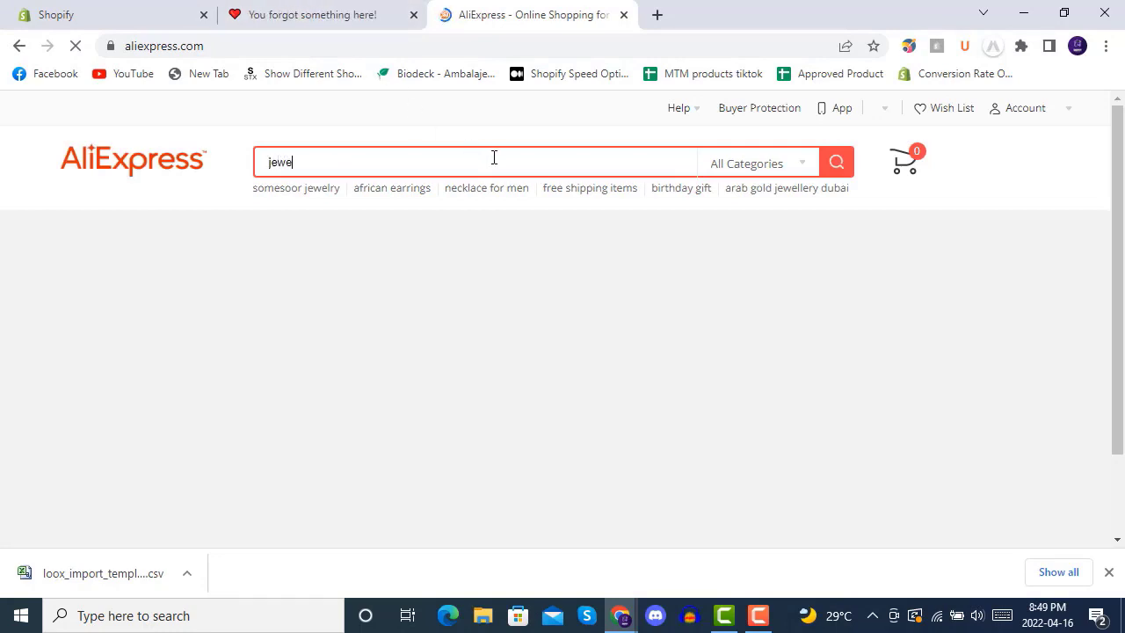
text(ller)
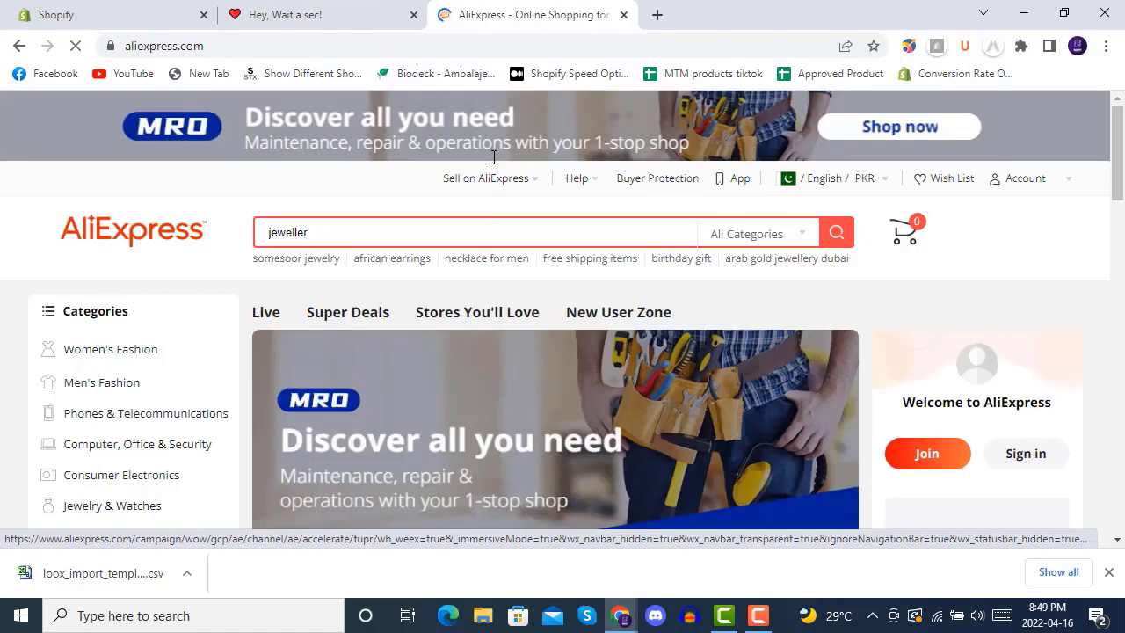
text(y chai)
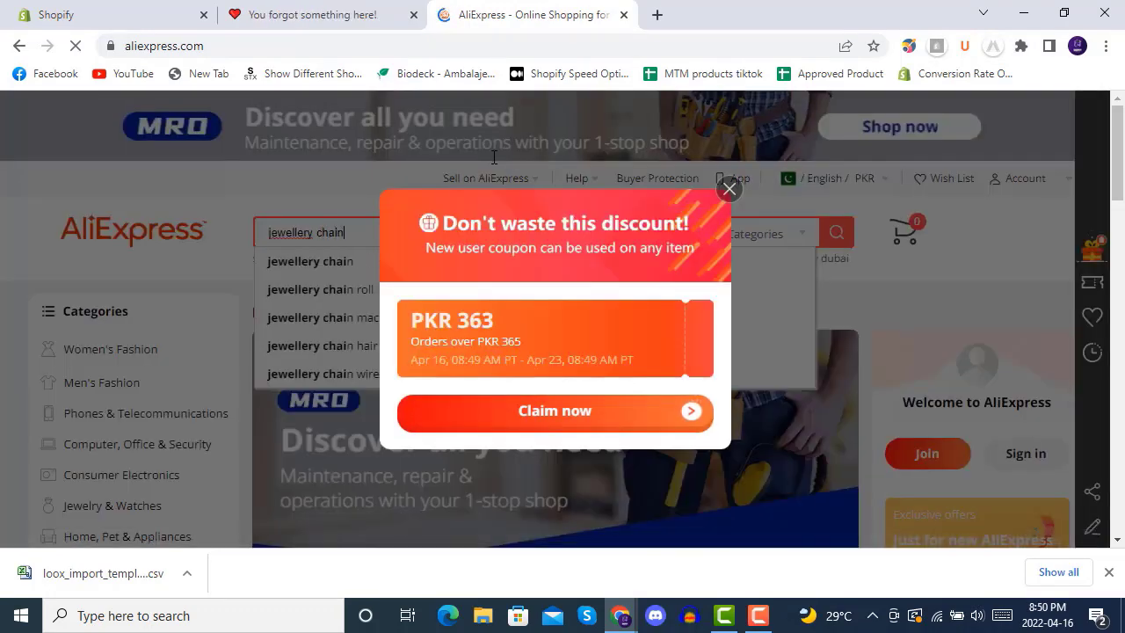
text(n)
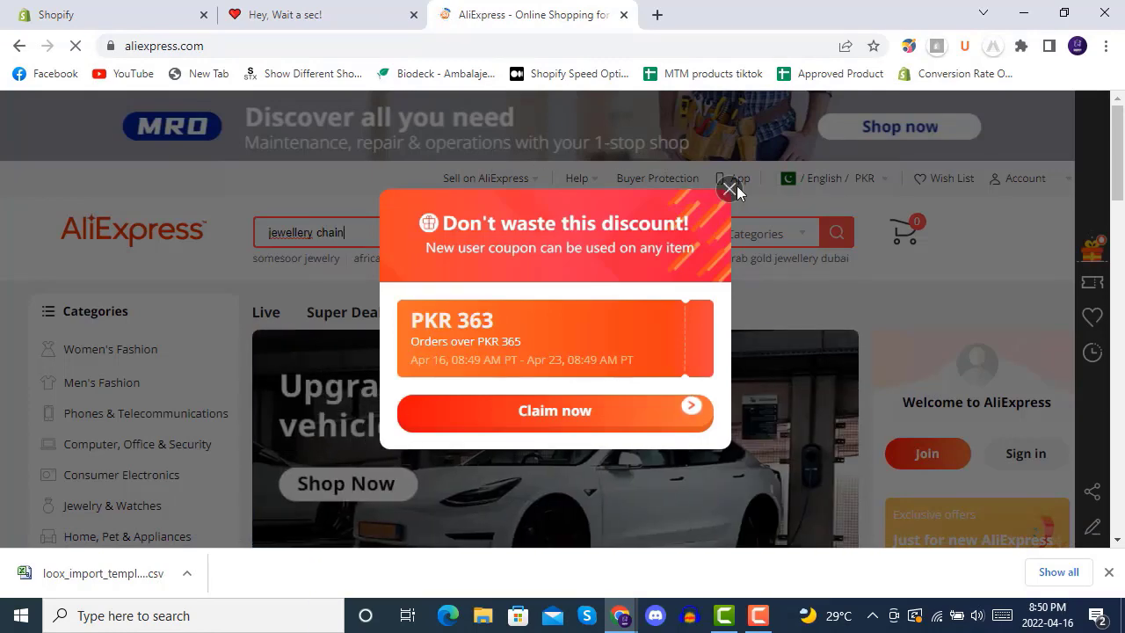
Step: Open the Kpop Vintage Harajuku Goth Metal necklace product from the search results
scroll(606, 234, down, 1)
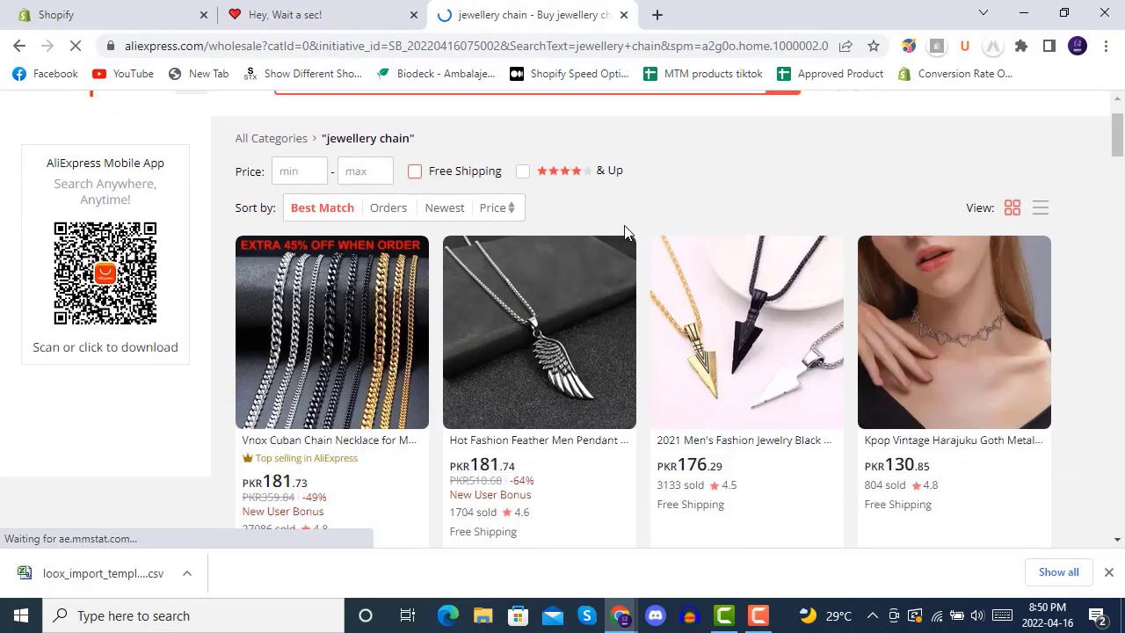
scroll(620, 231, down, 3)
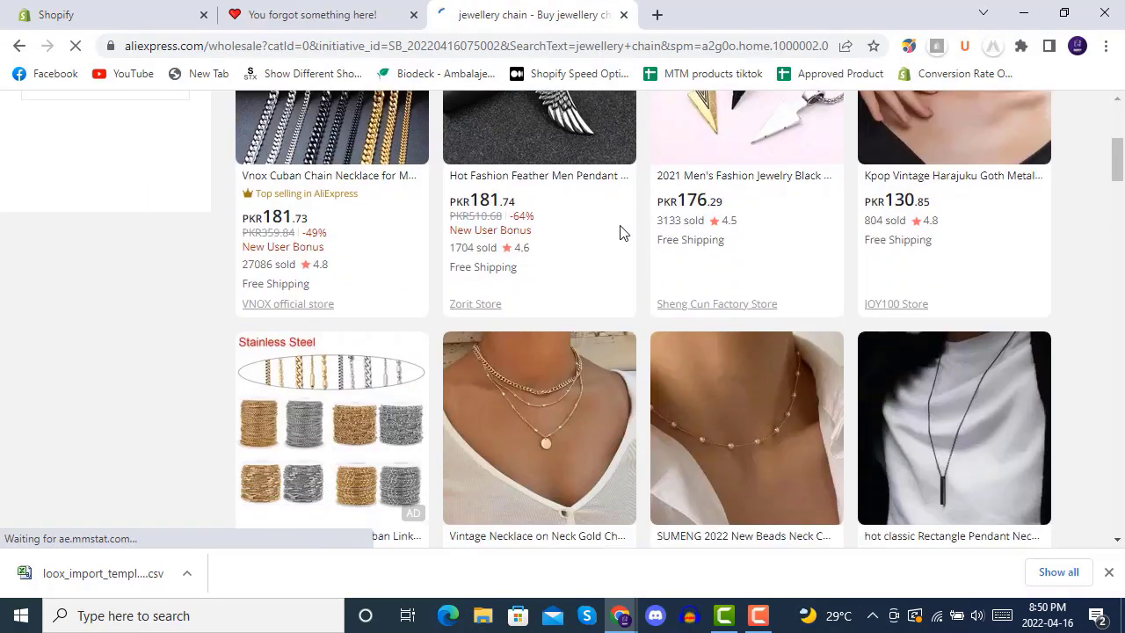
scroll(620, 234, up, 3)
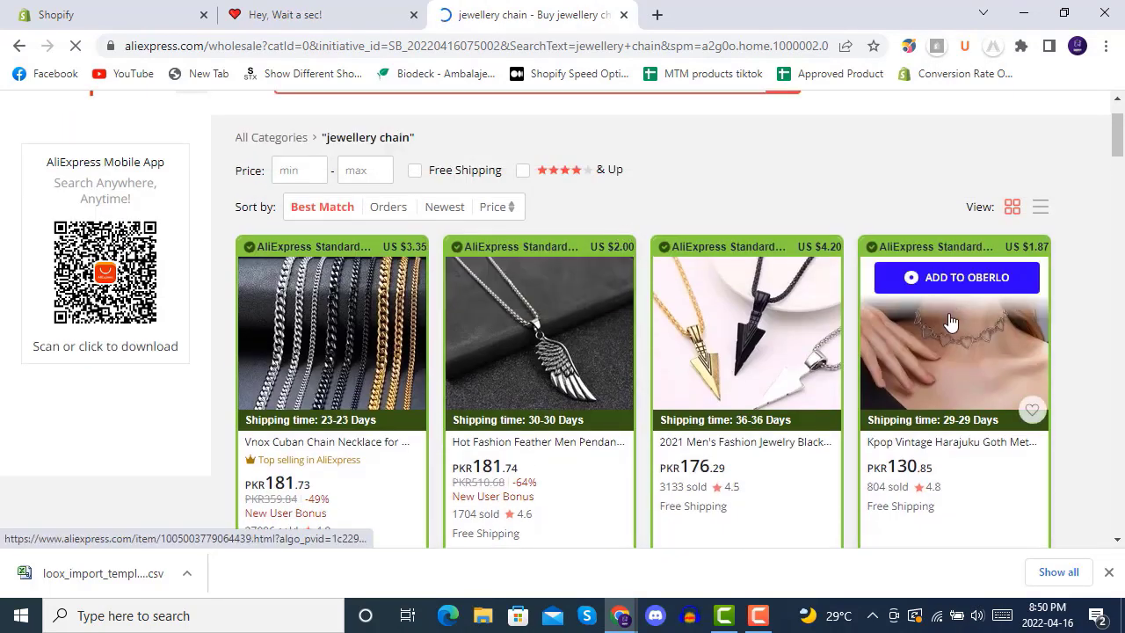
click(936, 394)
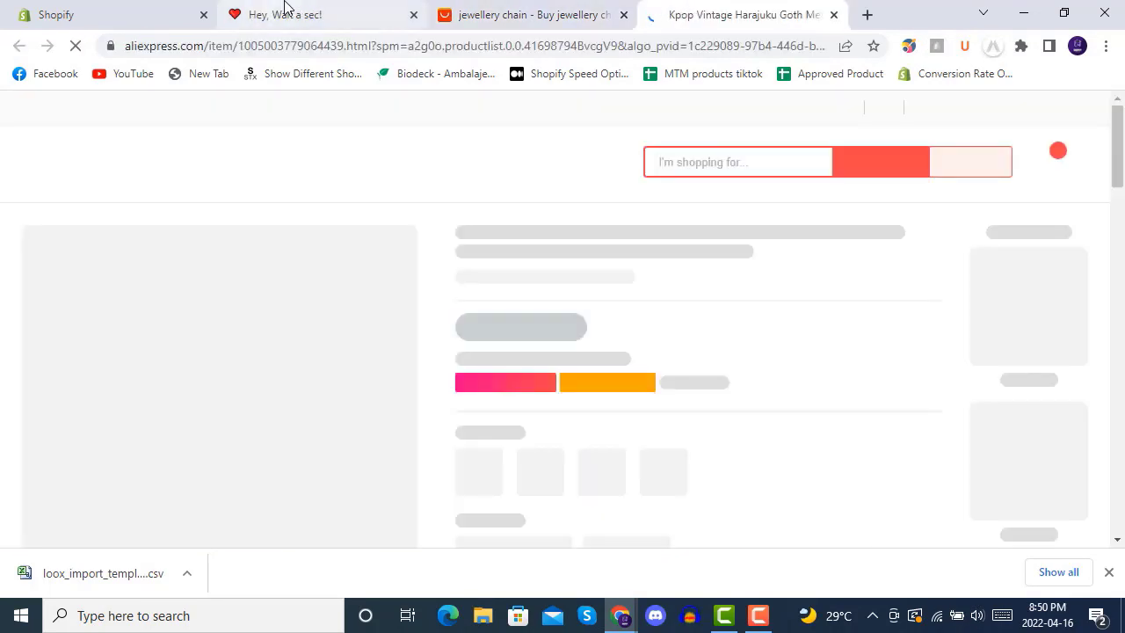
Step: Open the downloaded loox_import_template.csv in Excel, then minimize it to return to the AliExpress product page
click(104, 574)
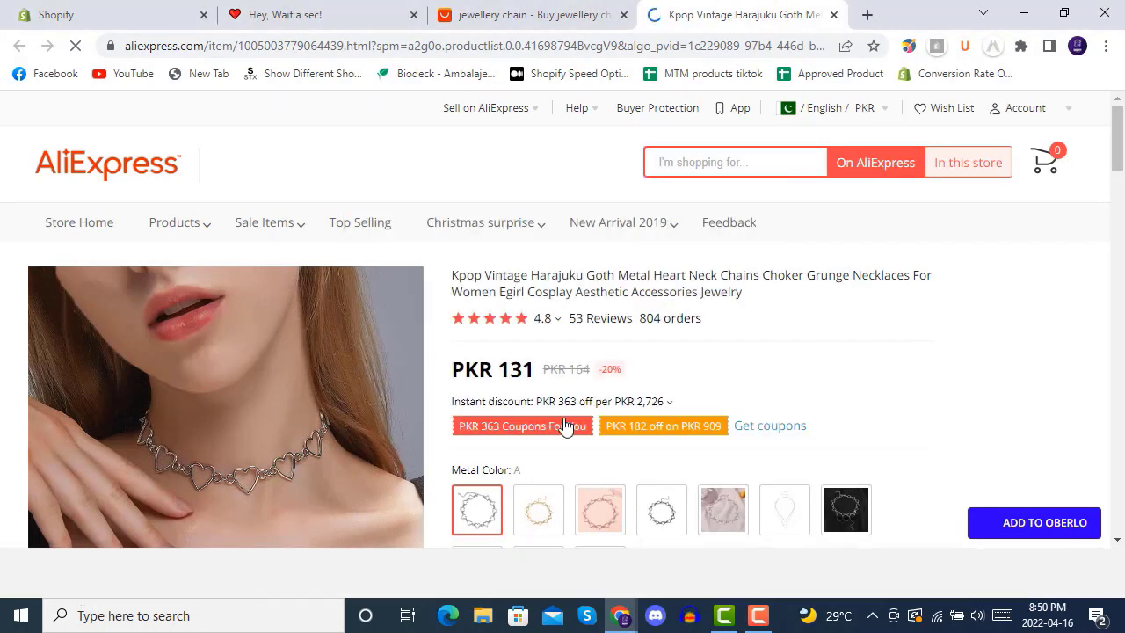
scroll(576, 368, down, 15)
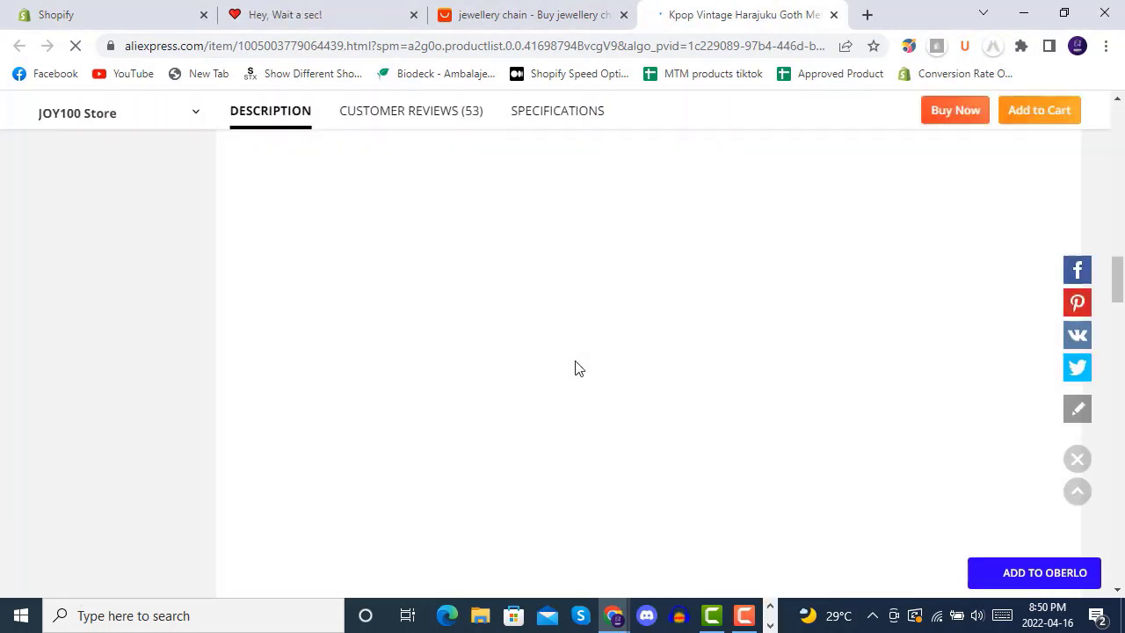
scroll(577, 368, down, 5)
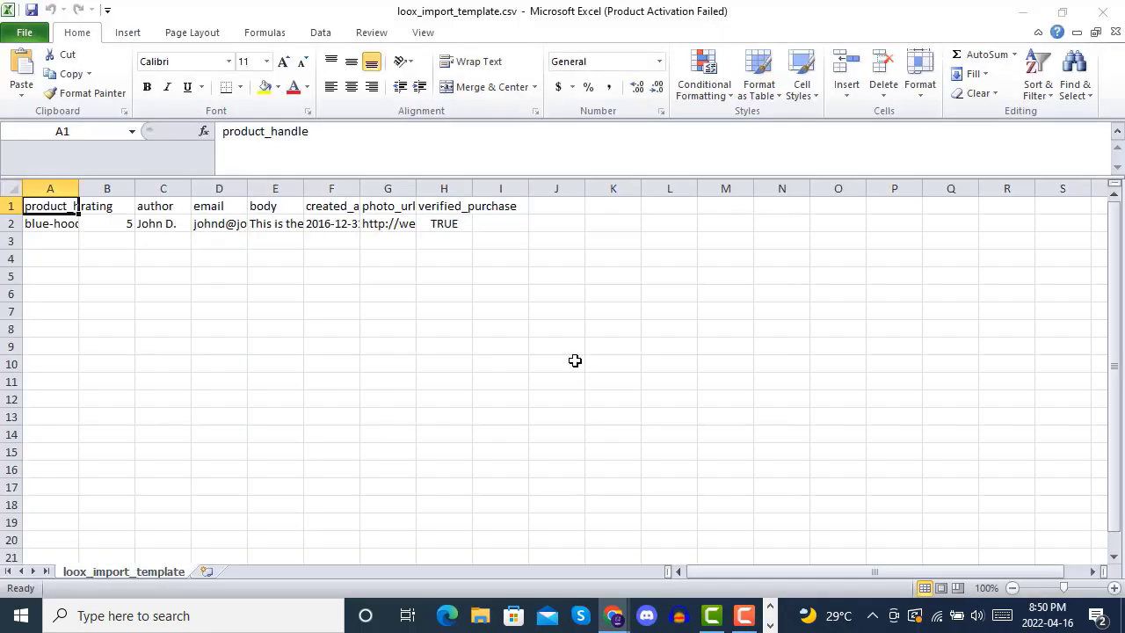
click(1020, 12)
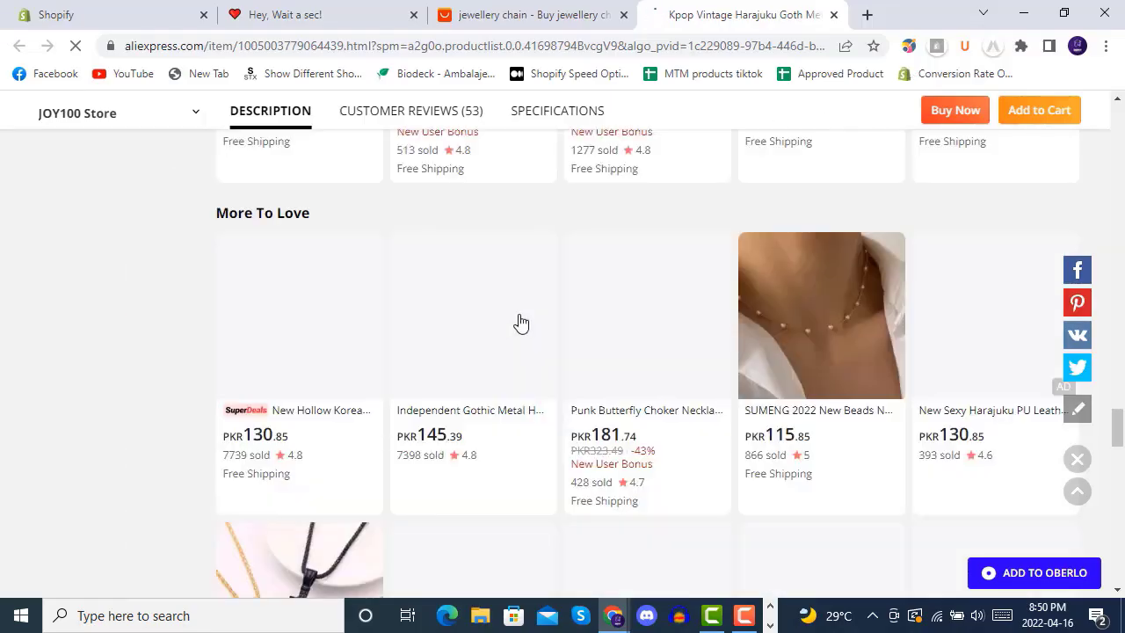
Step: Find the necklace's customer reviews on AliExpress and copy the review text "Prettiest"
scroll(516, 326, down, 20)
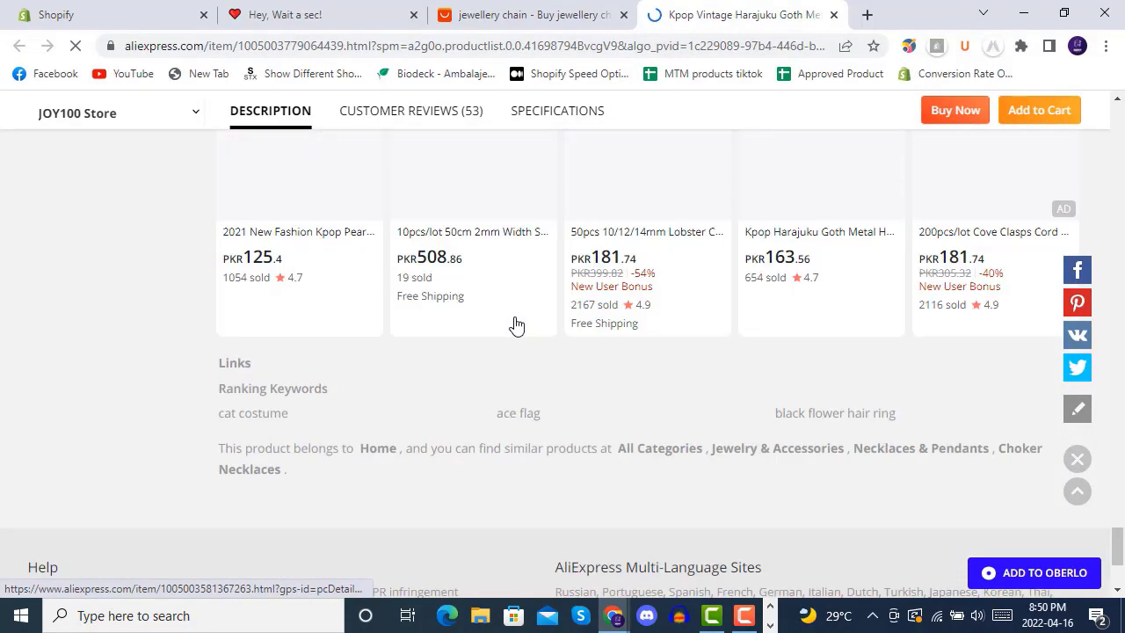
scroll(517, 326, up, 9)
scroll(517, 325, up, 10)
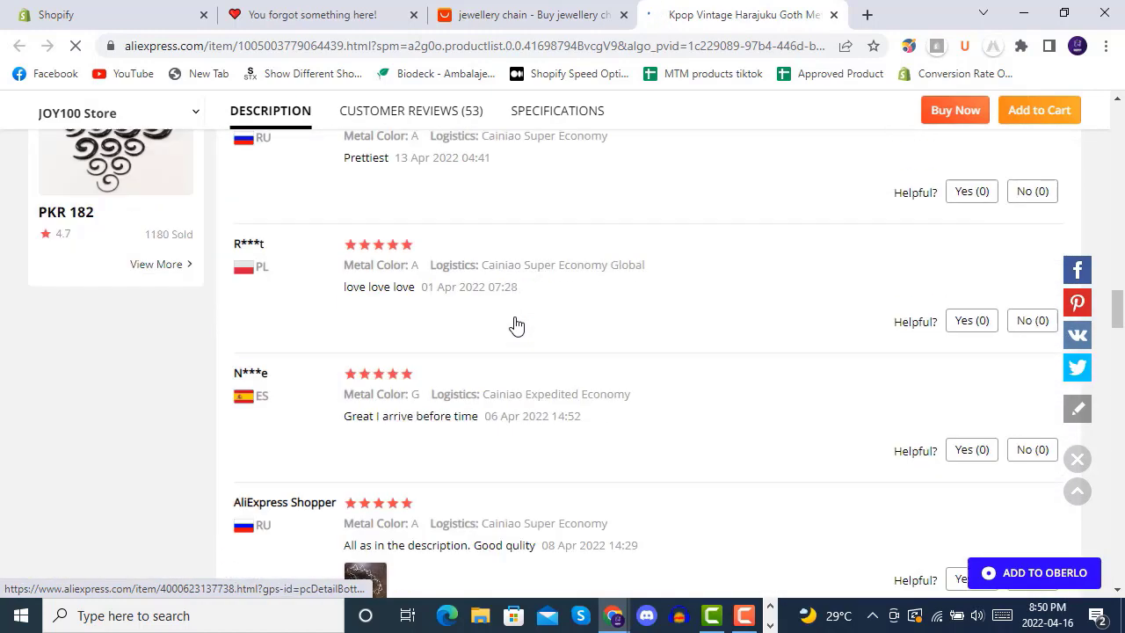
scroll(517, 325, up, 1)
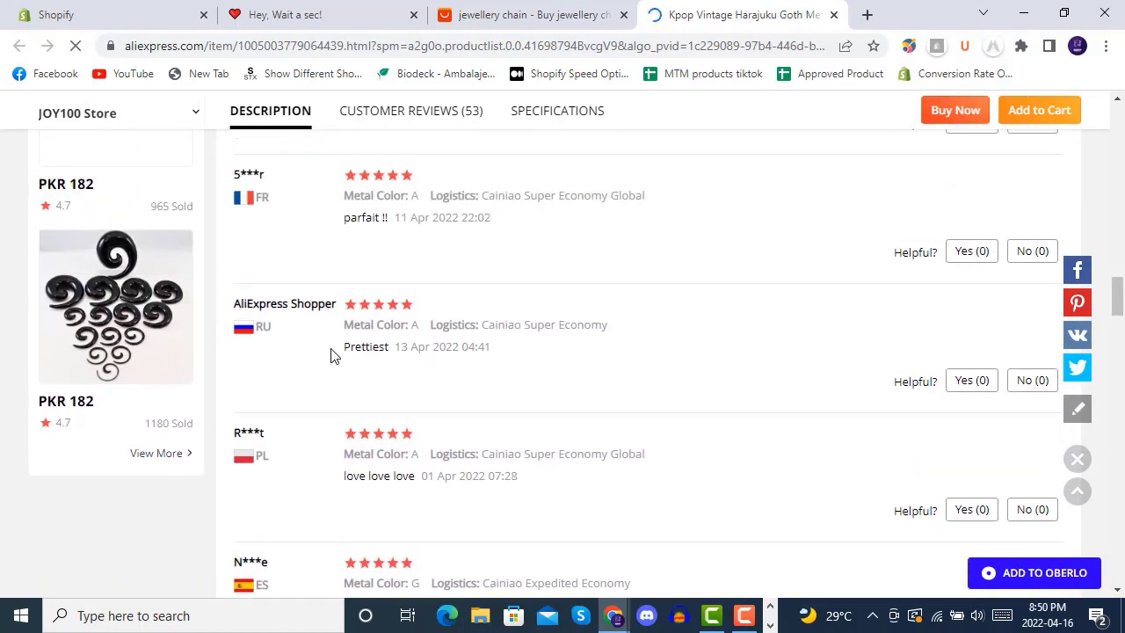
drag(344, 348, 391, 345)
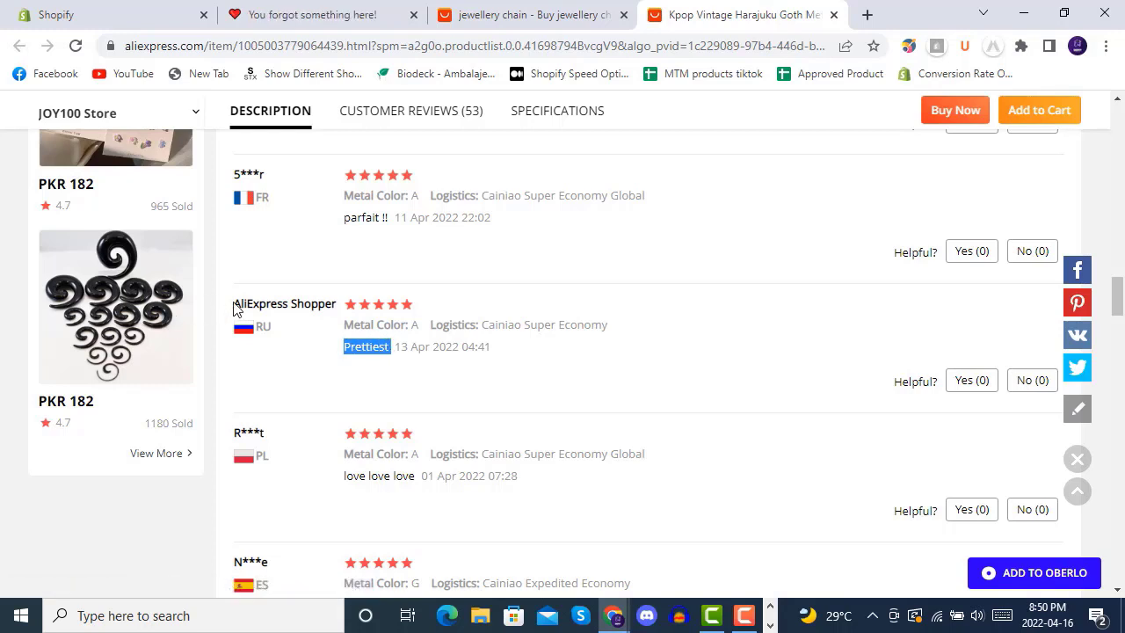
drag(342, 326, 397, 325)
click(603, 406)
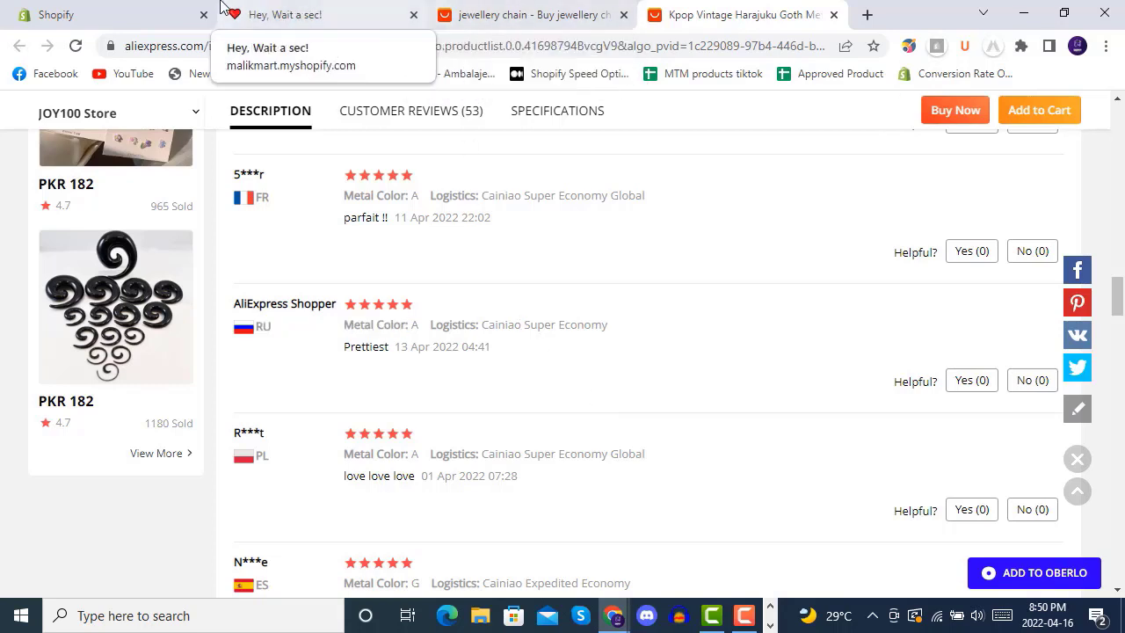
Step: Open the Vintage Necklace on Neck Gold Chain product from the storefront's Jewellery chain collection
click(298, 11)
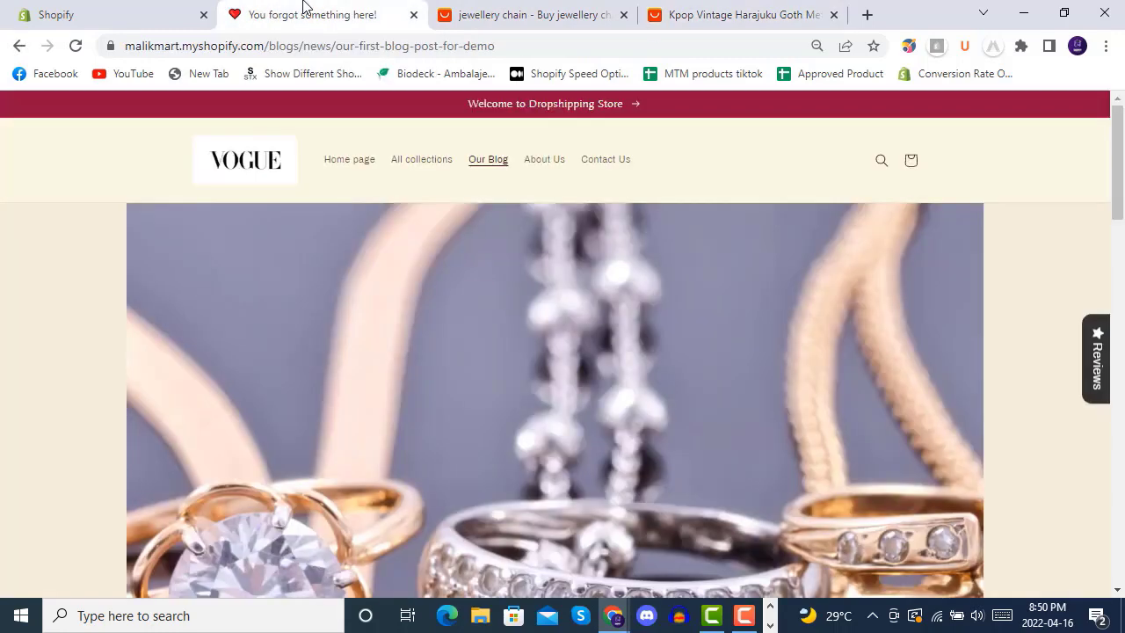
click(432, 163)
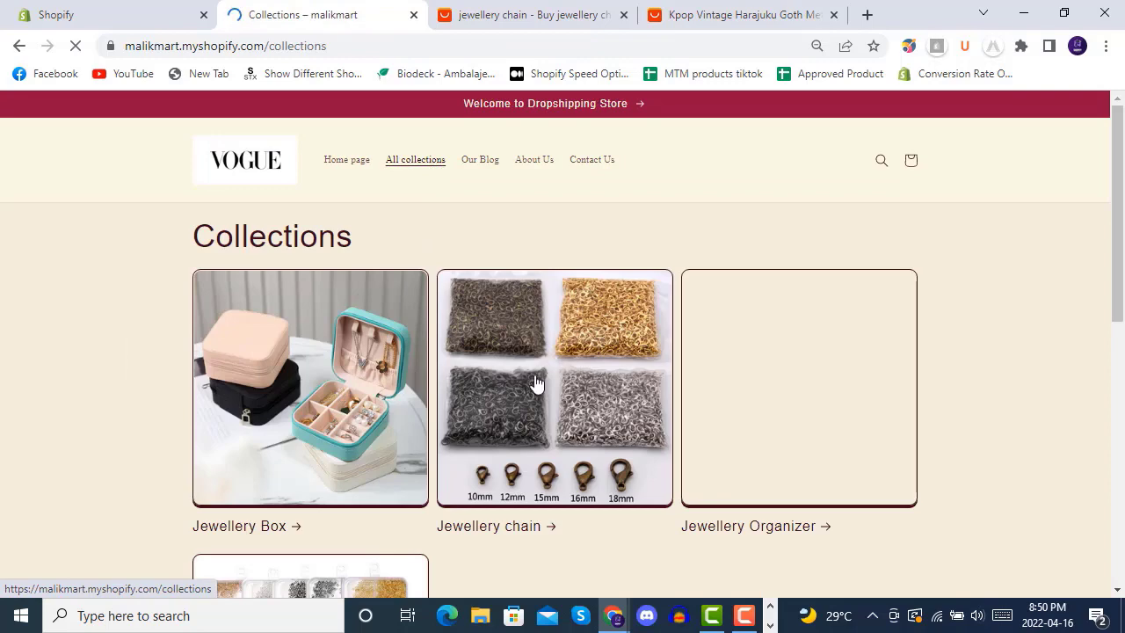
click(536, 383)
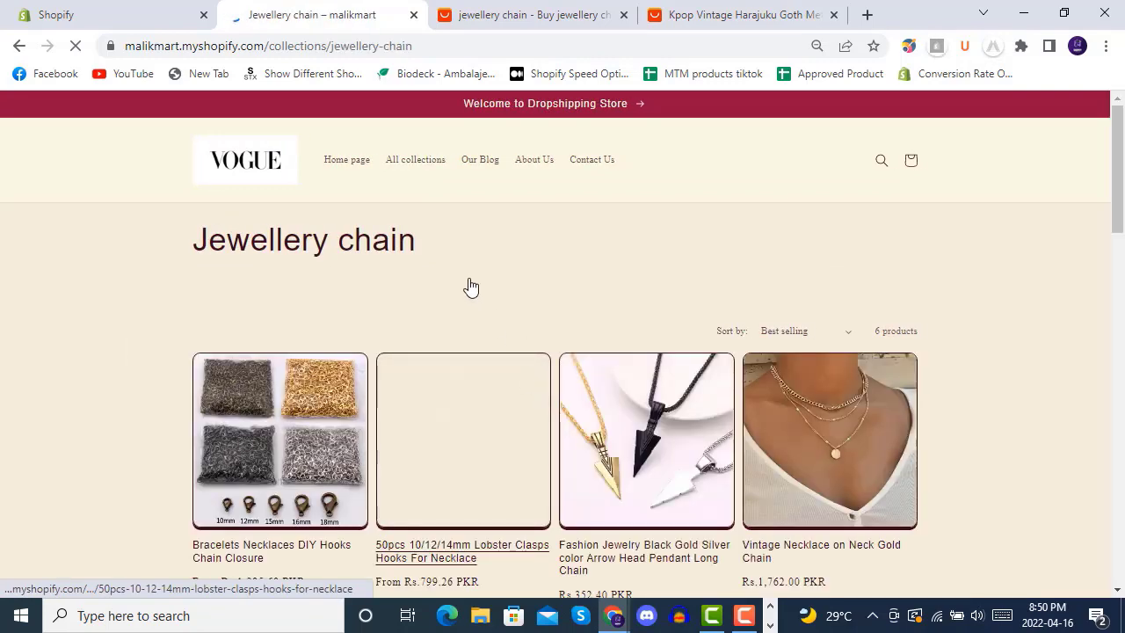
scroll(475, 286, down, 1)
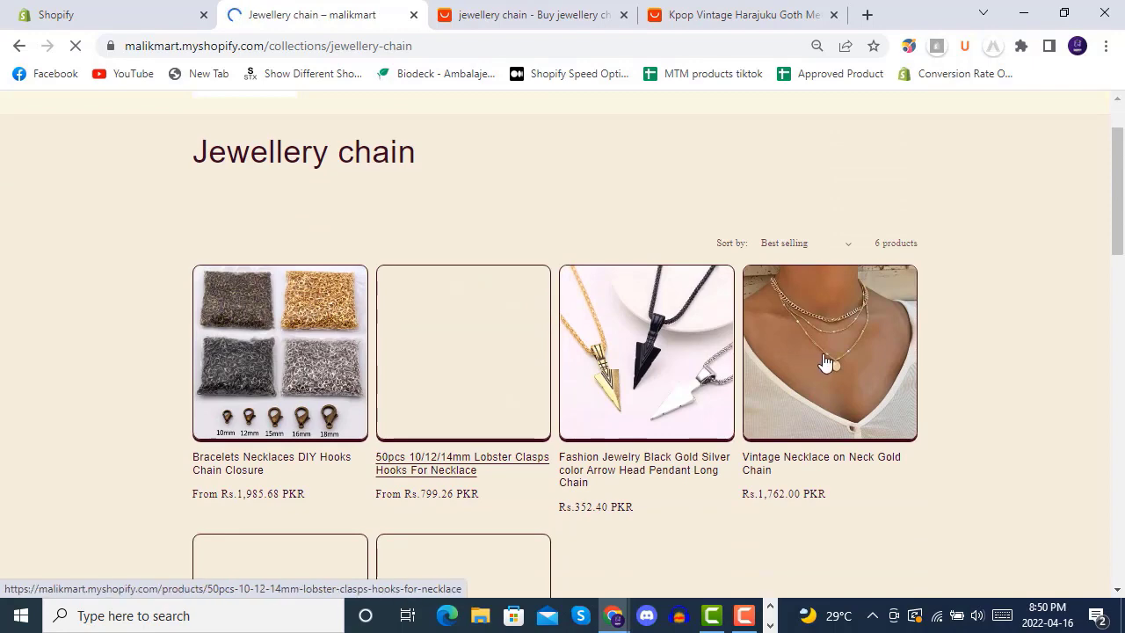
click(826, 360)
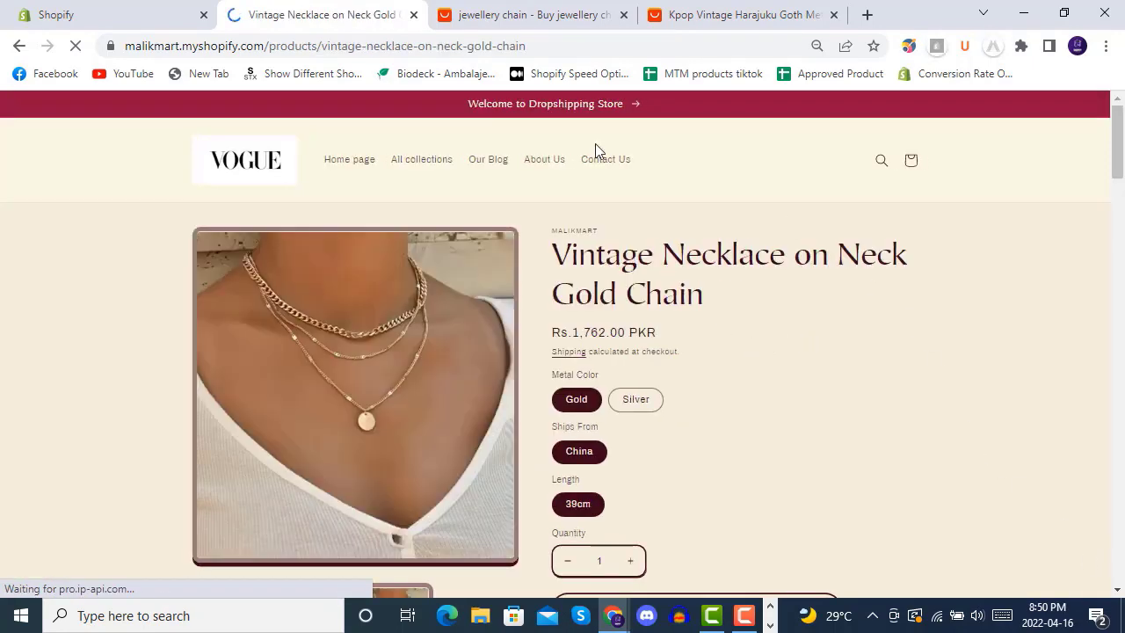
Step: Copy the product handle vintage-necklace-on-neck-gold-chain from the end of the product page's address
click(562, 44)
click(572, 41)
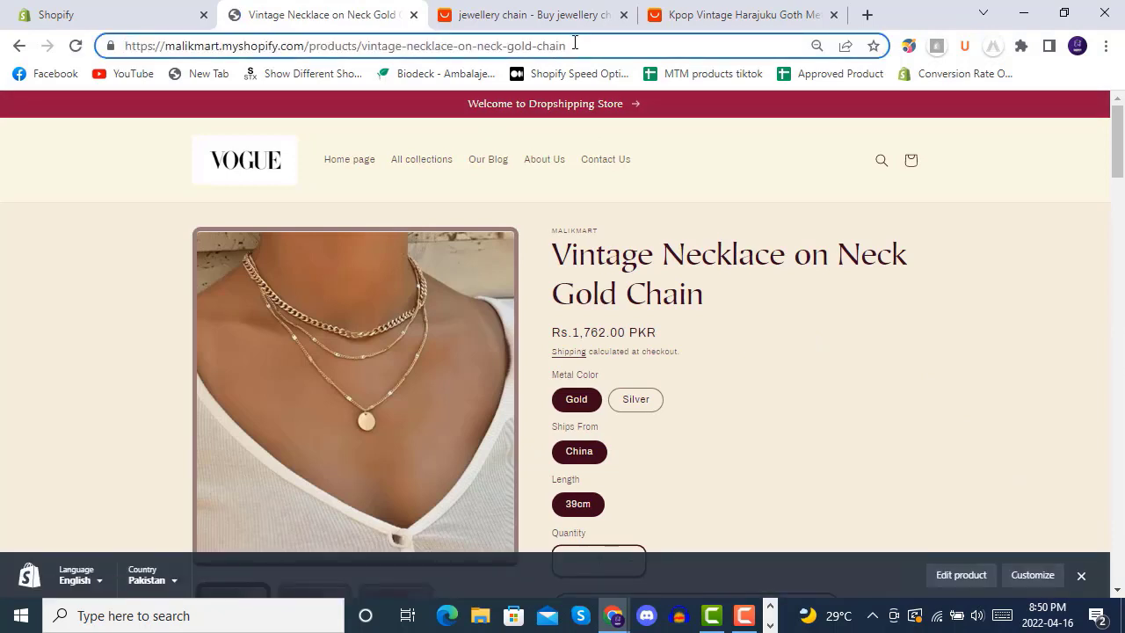
drag(572, 43, 365, 48)
key(ctrl+c)
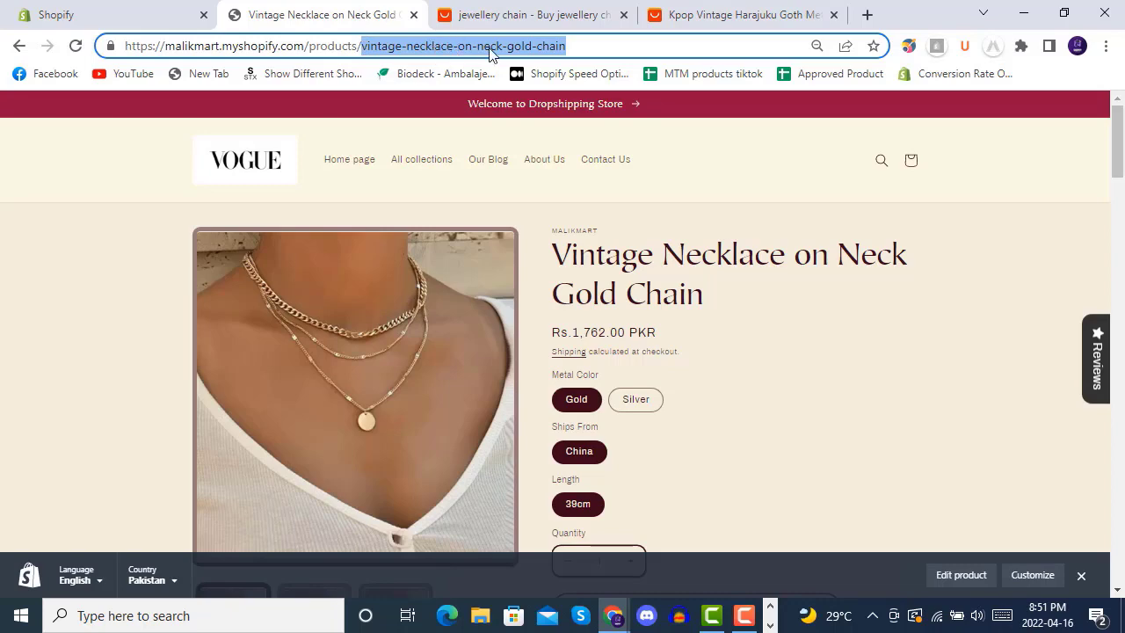
Step: Switch to the import template in Excel, dismiss the activation wizard, and widen the product_handle column to fit long handles
click(64, 10)
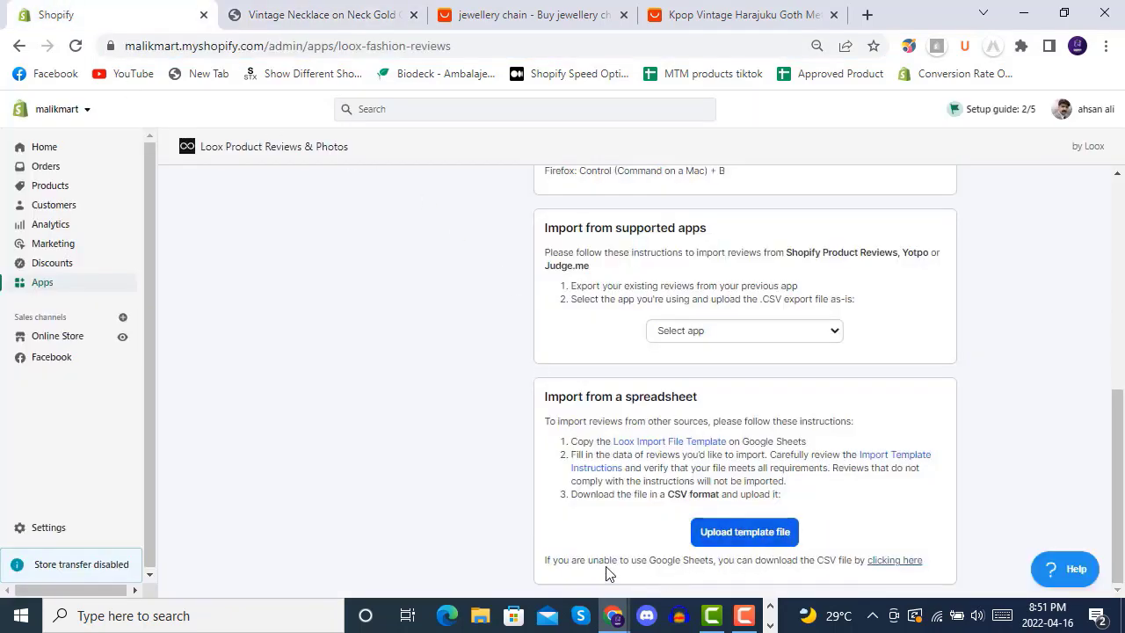
click(1024, 12)
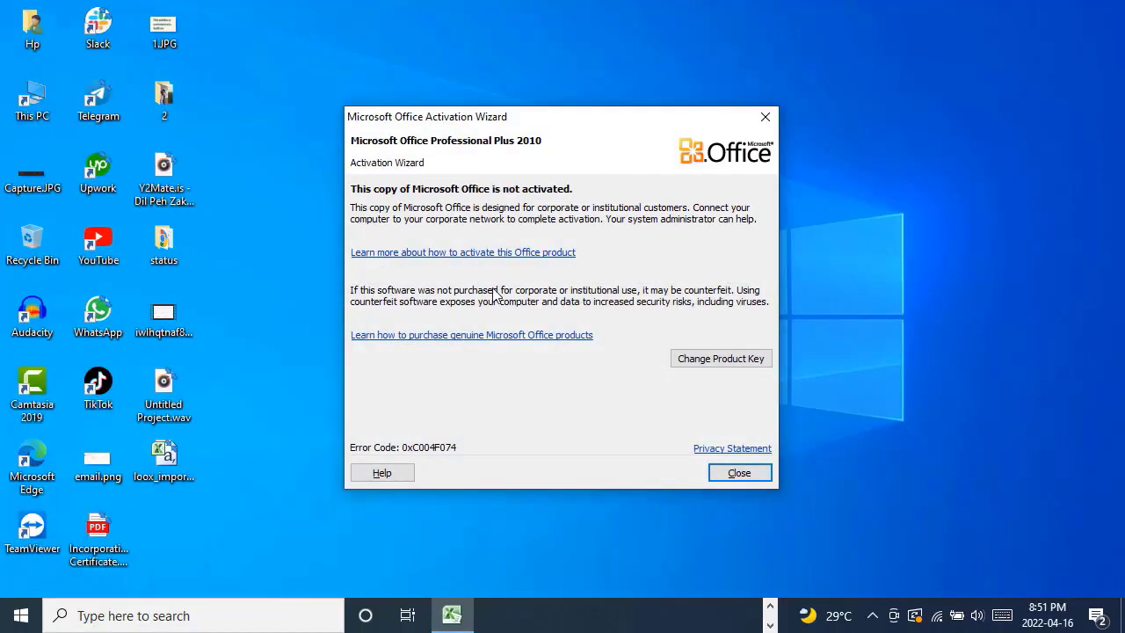
click(737, 472)
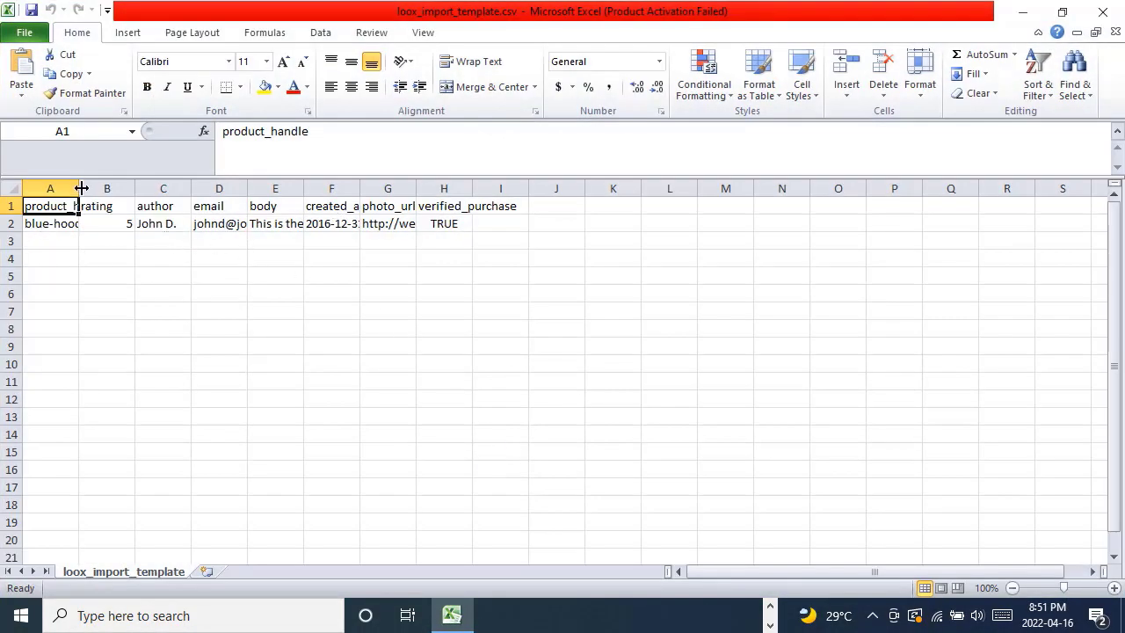
drag(79, 188, 244, 188)
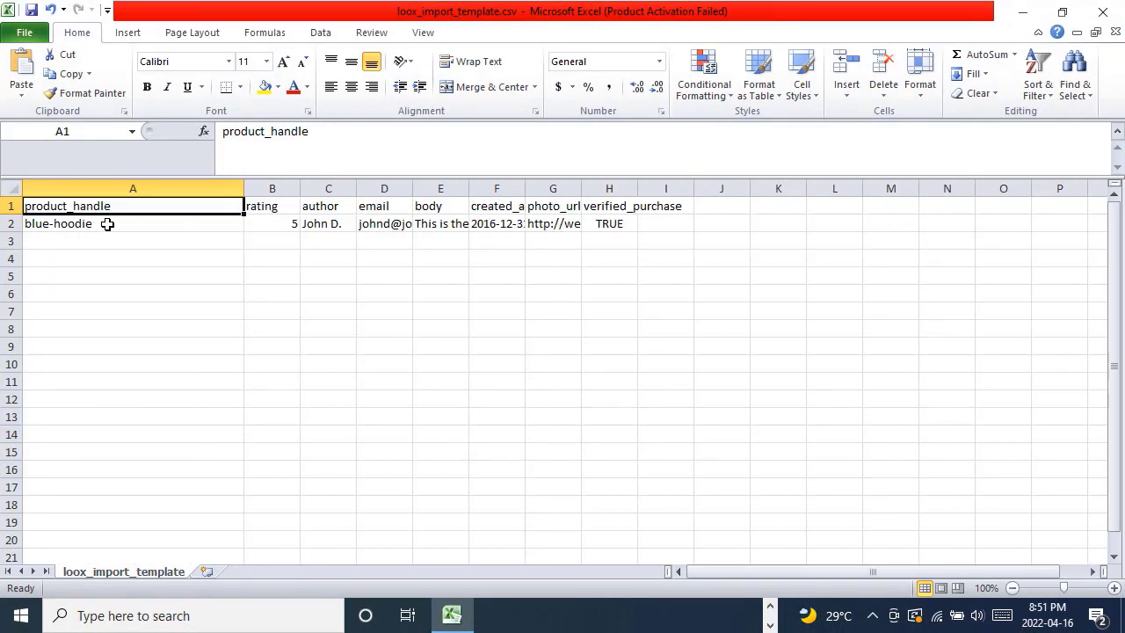
Step: Replace the sample product handle in A2 with vintage-necklace-on-neck-gold-chain and enter the reviewer's name as author in C2
click(108, 223)
double_click(108, 223)
double_click(108, 223)
drag(108, 223, 7, 225)
key(ctrl+v)
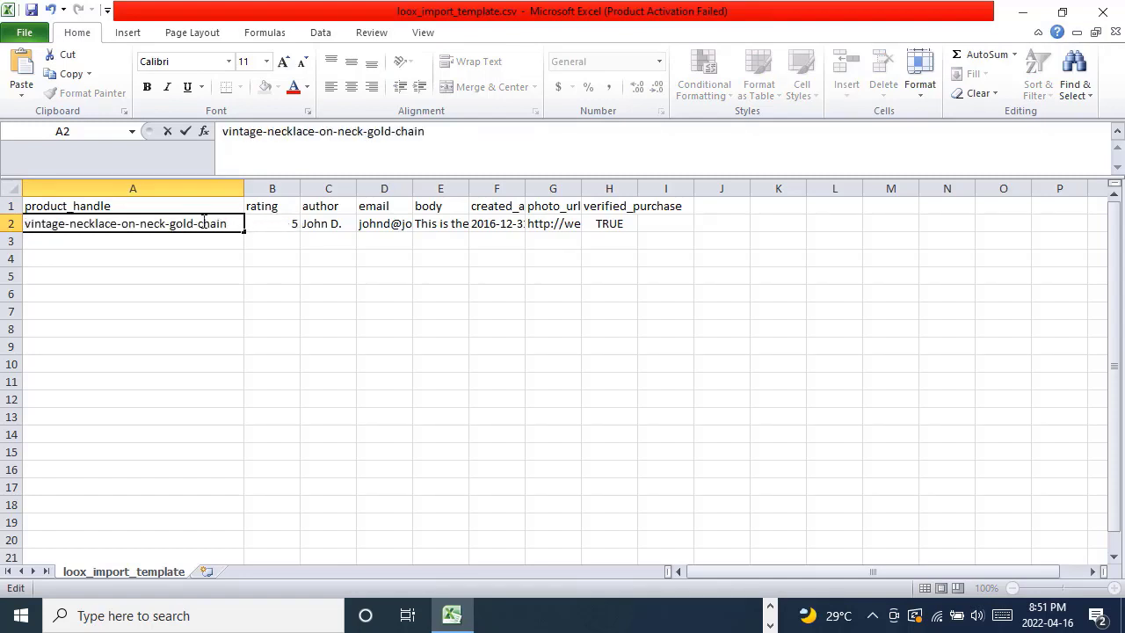
double_click(334, 223)
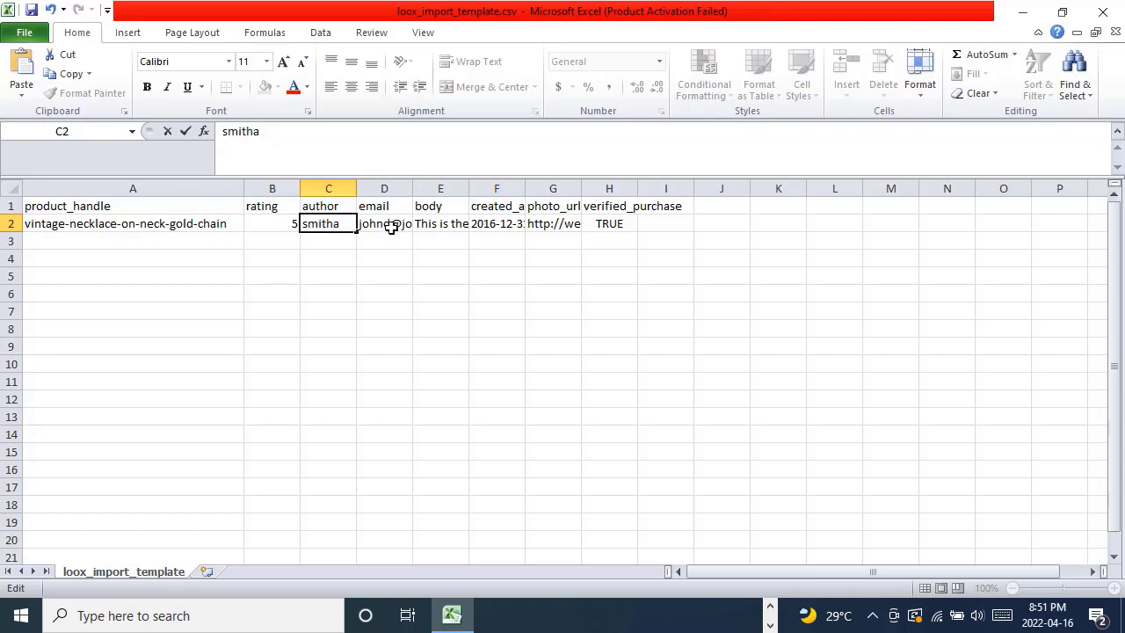
Step: Replace the sample review body in cell E2 with the copied text "Prettiest"
click(446, 226)
double_click(452, 224)
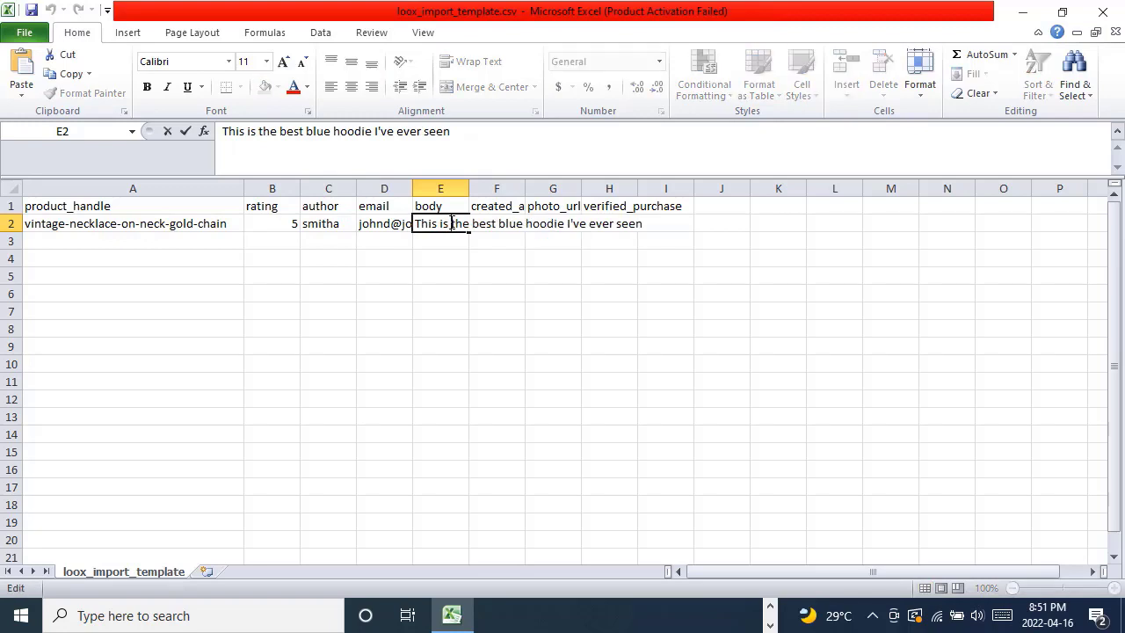
double_click(452, 223)
click(451, 223)
double_click(451, 224)
click(450, 223)
double_click(440, 223)
click(438, 223)
key(BackSpace)
key(BackSpace)
key(BackSpace)
key(BackSpace)
key(BackSpace)
key(BackSpace)
key(BackSpace)
key(BackSpace)
key(BackSpace)
key(BackSpace)
key(BackSpace)
key(BackSpace)
key(BackSpace)
key(BackSpace)
key(BackSpace)
key(BackSpace)
key(BackSpace)
key(BackSpace)
key(BackSpace)
key(BackSpace)
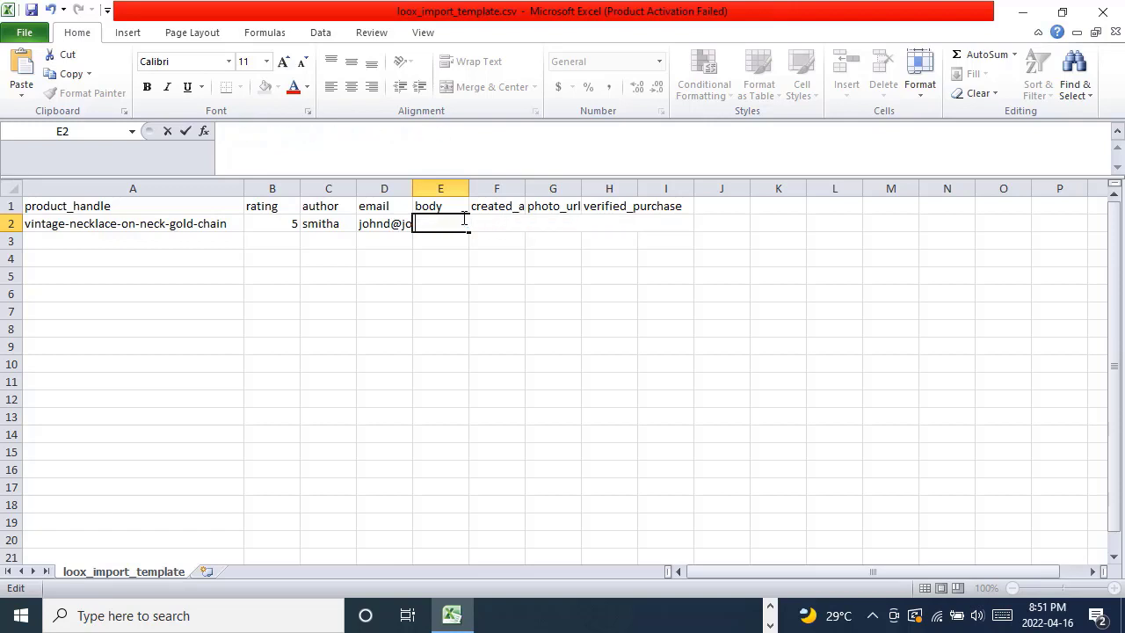
key(super+v)
click(516, 380)
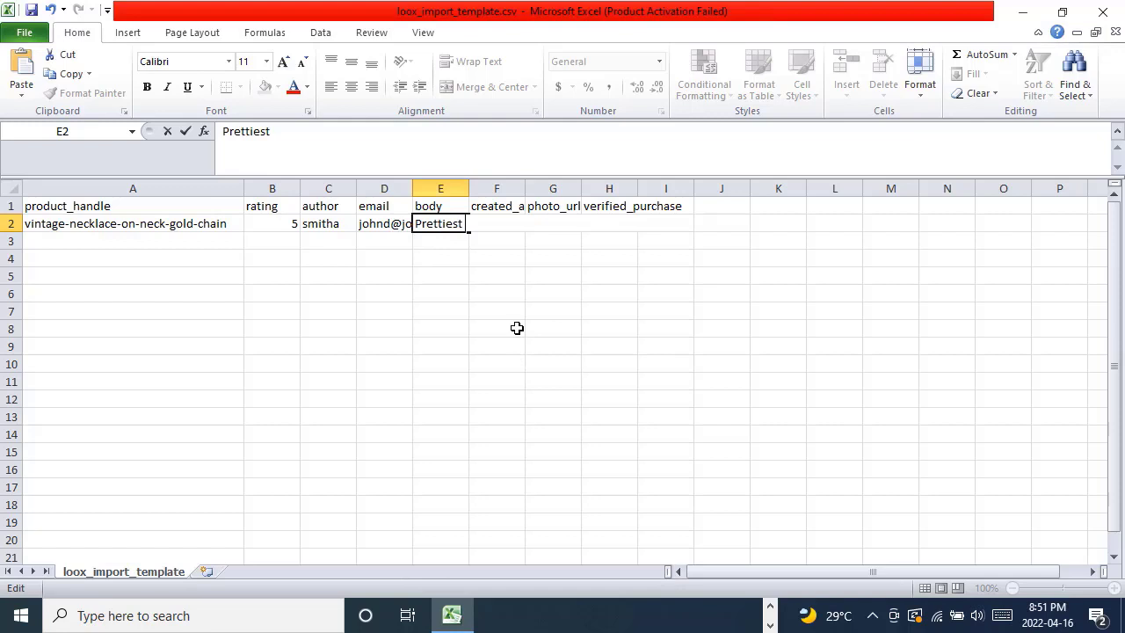
Step: Clear the sample photo URL from cell G2
click(510, 187)
click(569, 187)
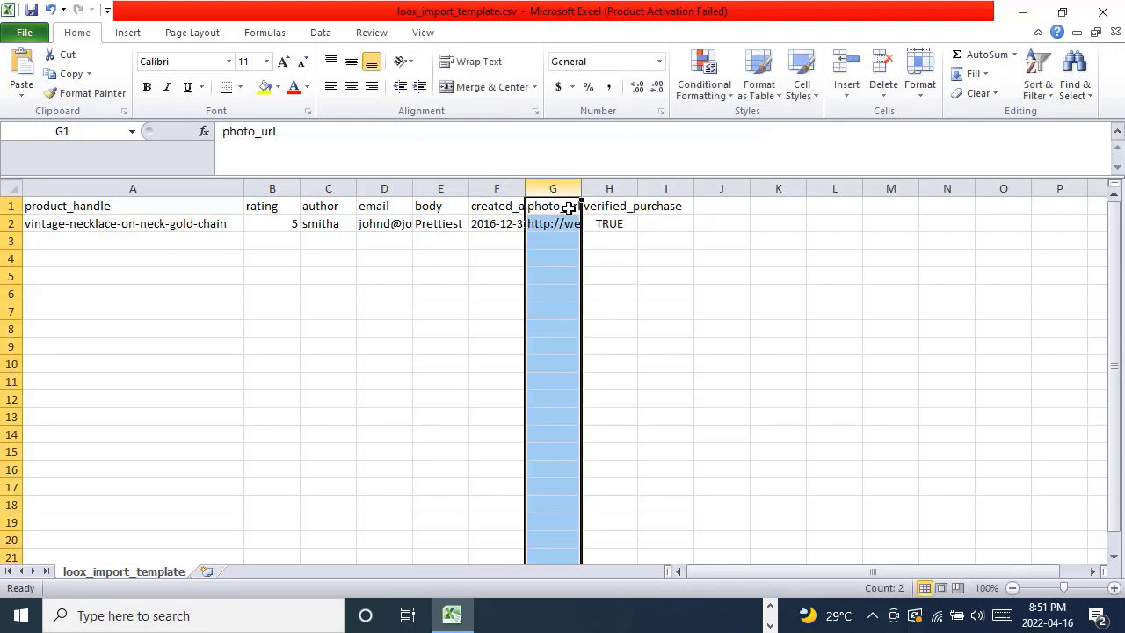
click(557, 226)
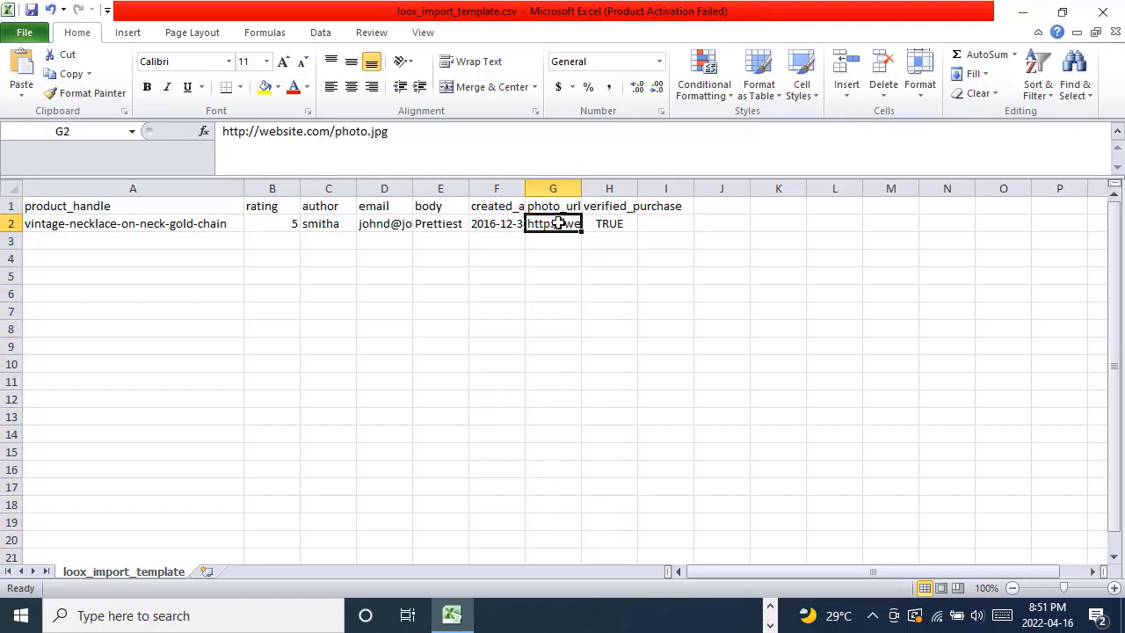
double_click(559, 224)
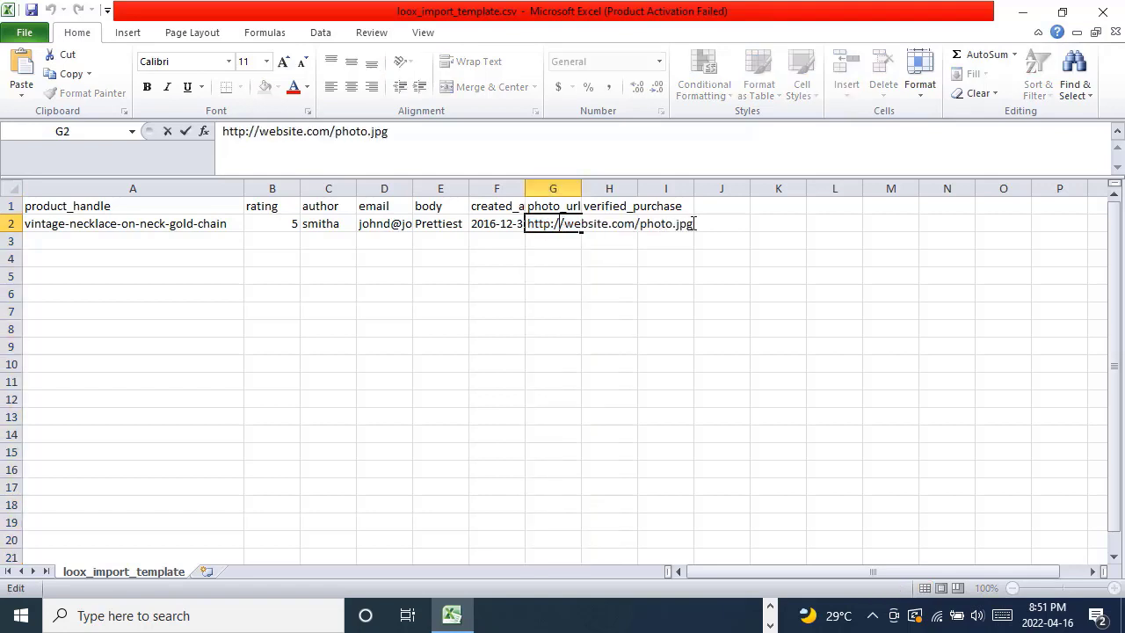
drag(693, 223, 528, 225)
key(BackSpace)
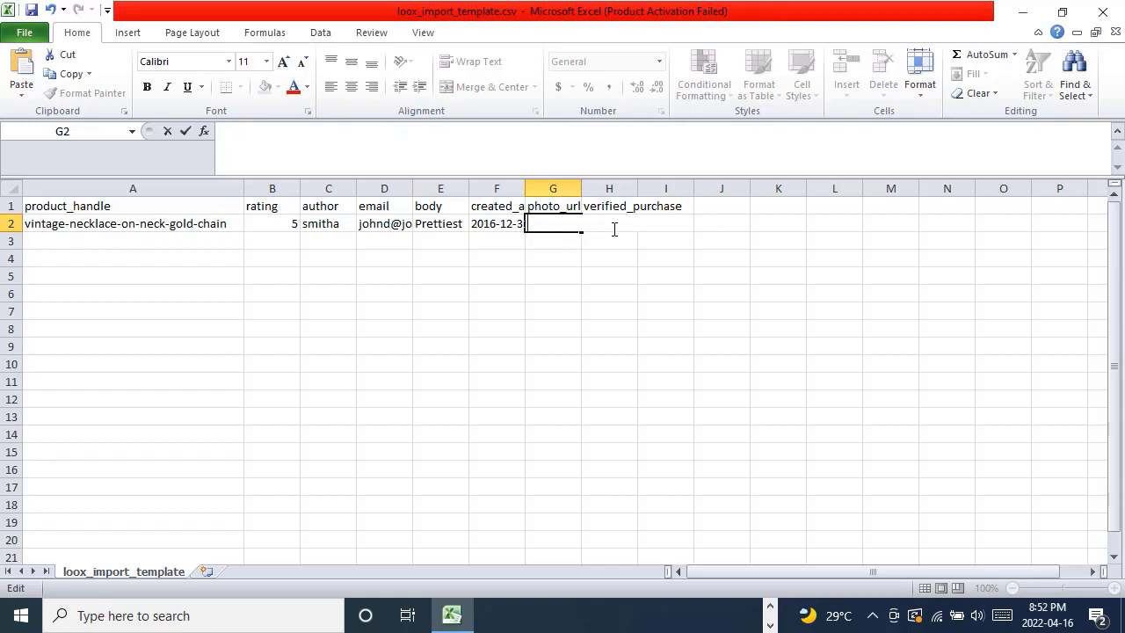
click(611, 190)
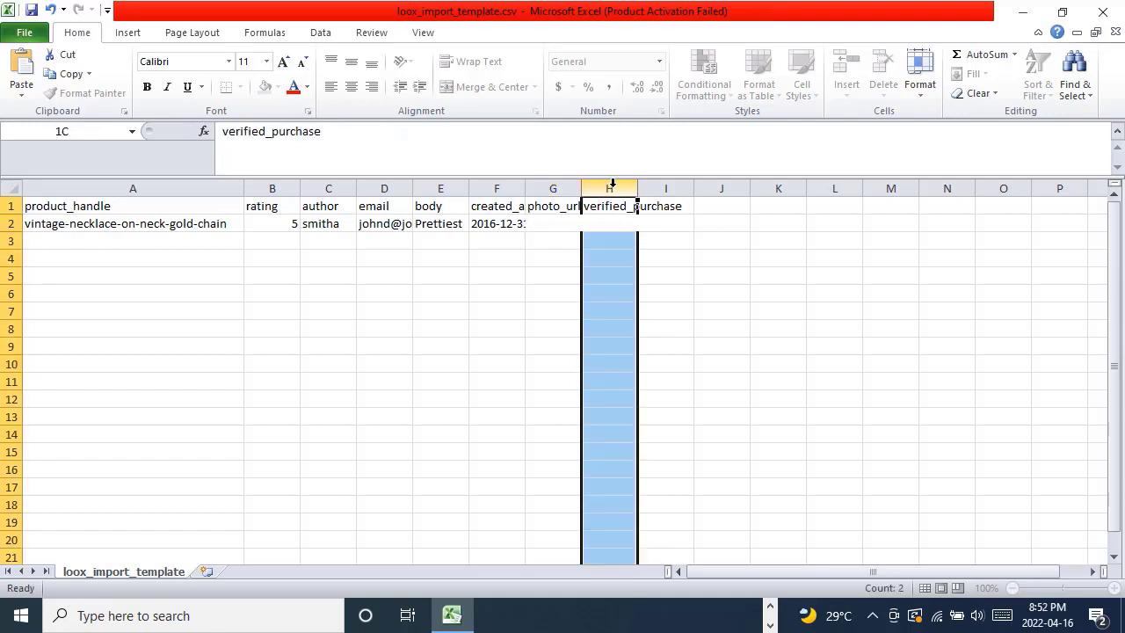
click(661, 187)
click(661, 225)
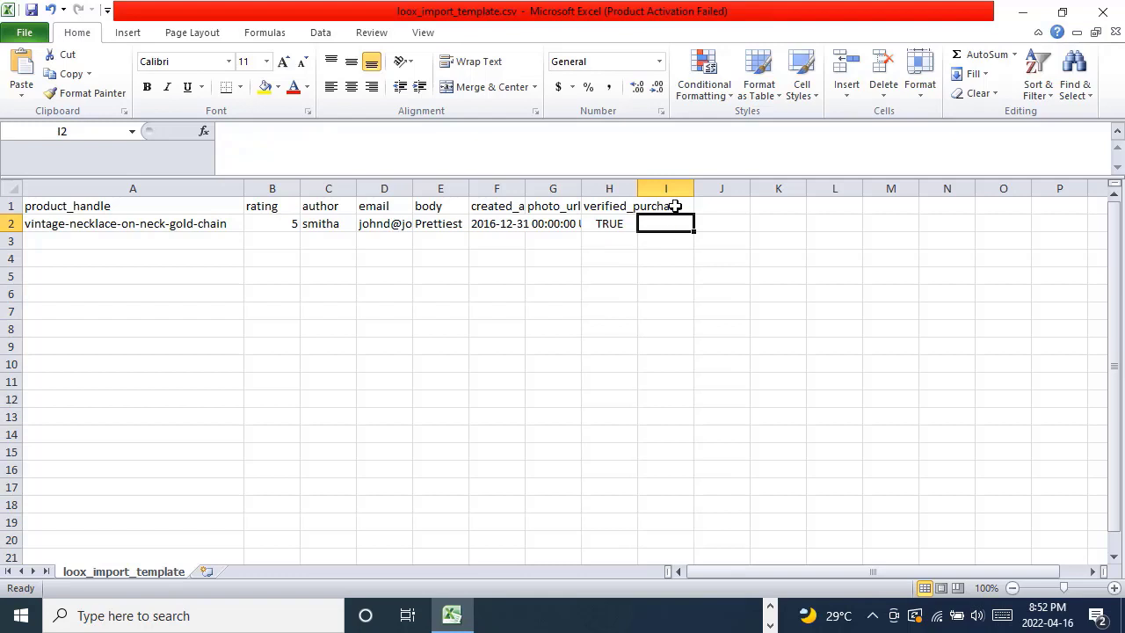
Step: Close the workbook, saving it over loox_import_template.csv on the Desktop and keeping the comma-delimited CSV format
click(1103, 13)
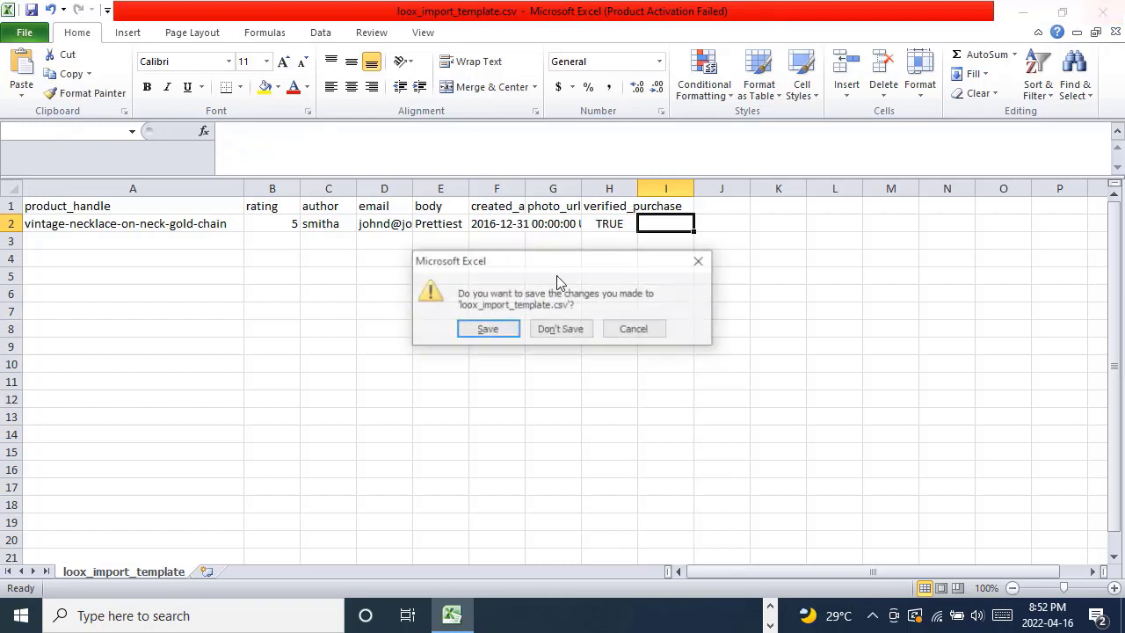
click(488, 330)
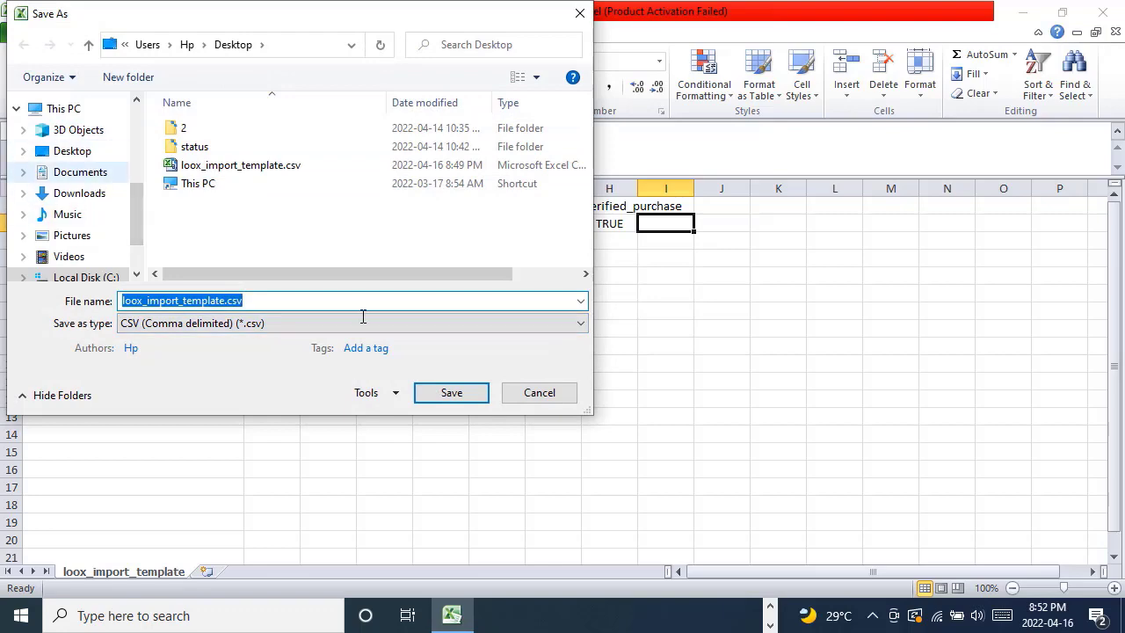
click(444, 396)
click(605, 315)
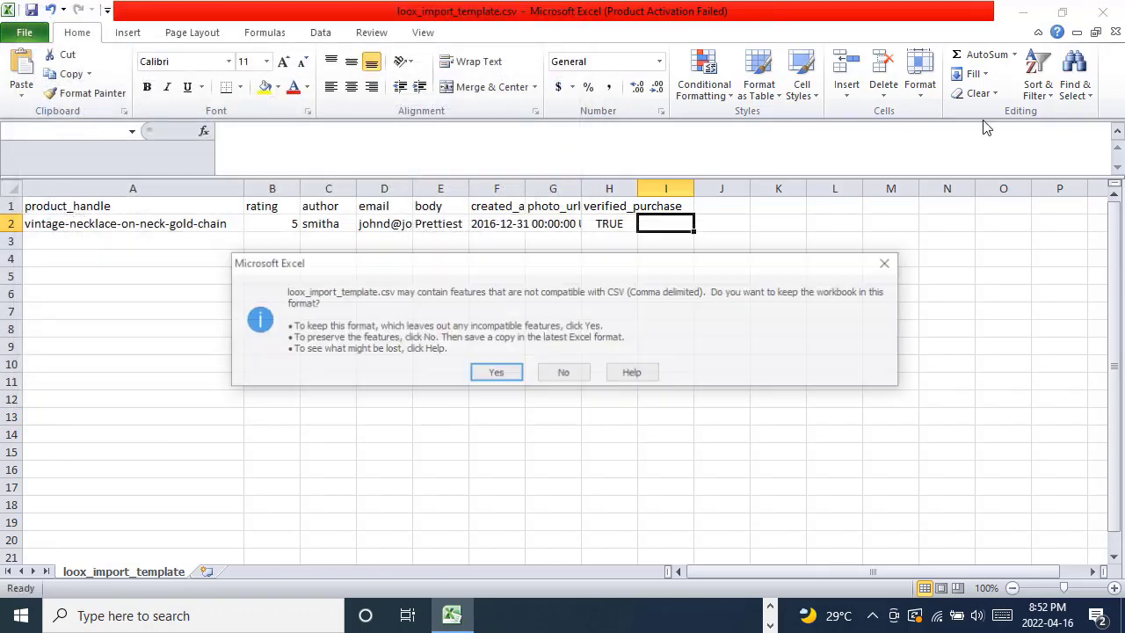
click(495, 370)
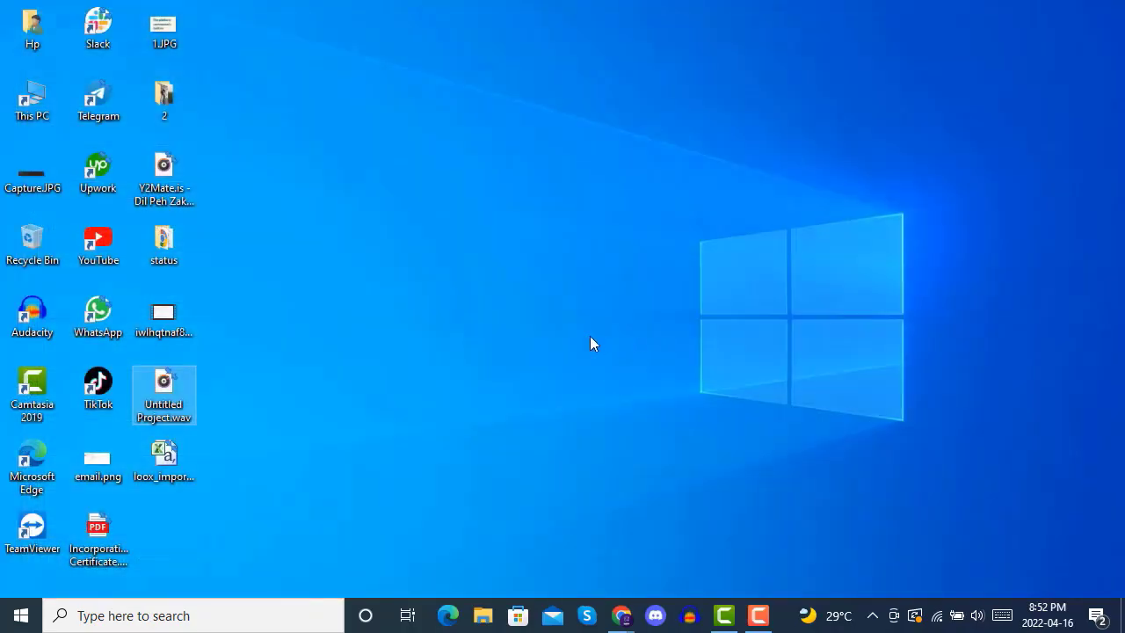
Step: Switch to the Shopify window in Chrome and upload loox_import_template.csv from the Desktop as Loox's spreadsheet import, dismissing the import notice
mouse_move(620, 613)
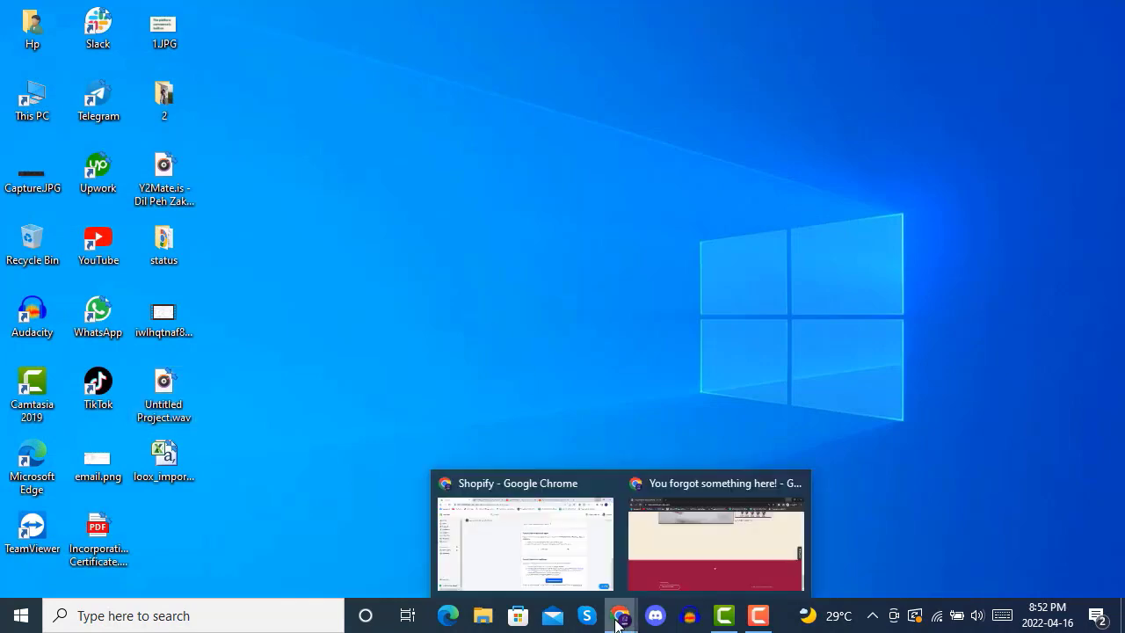
click(573, 545)
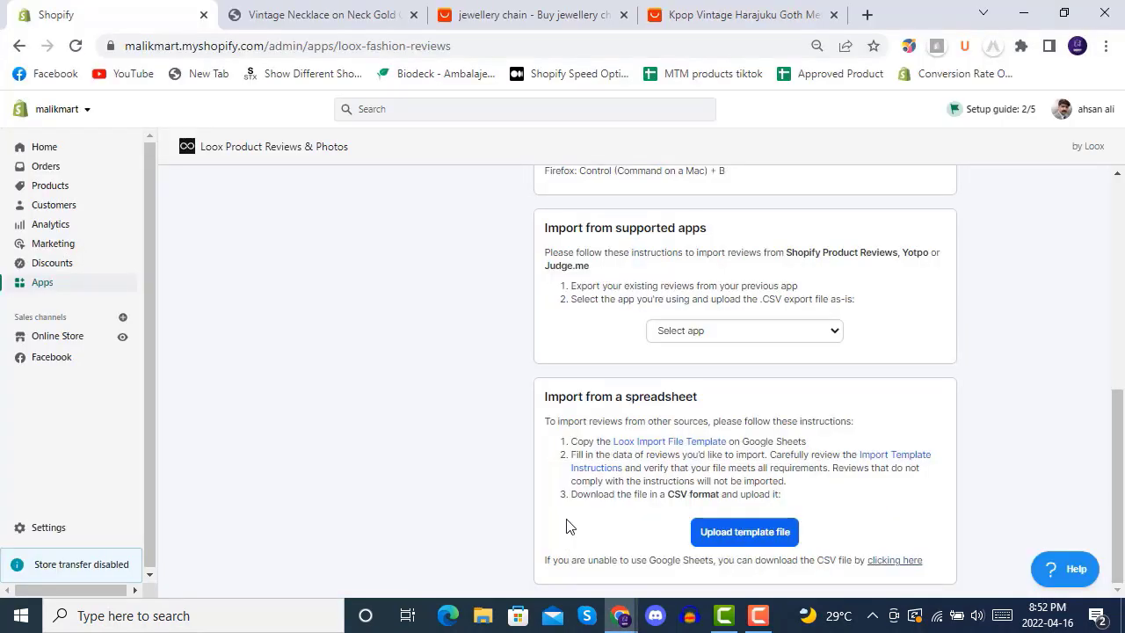
click(728, 545)
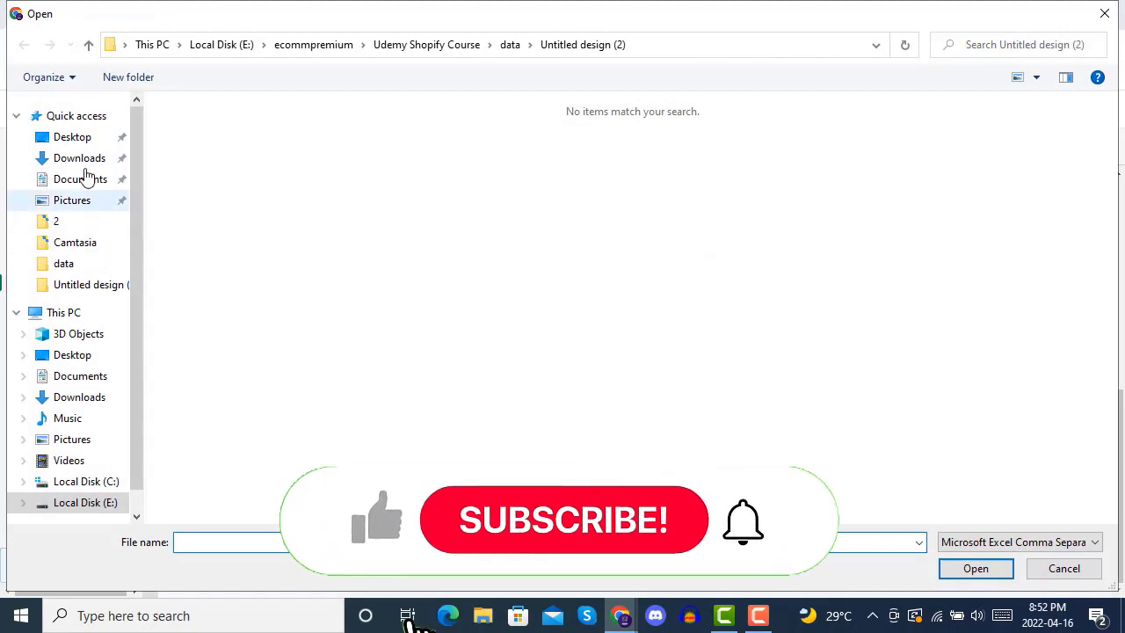
click(74, 141)
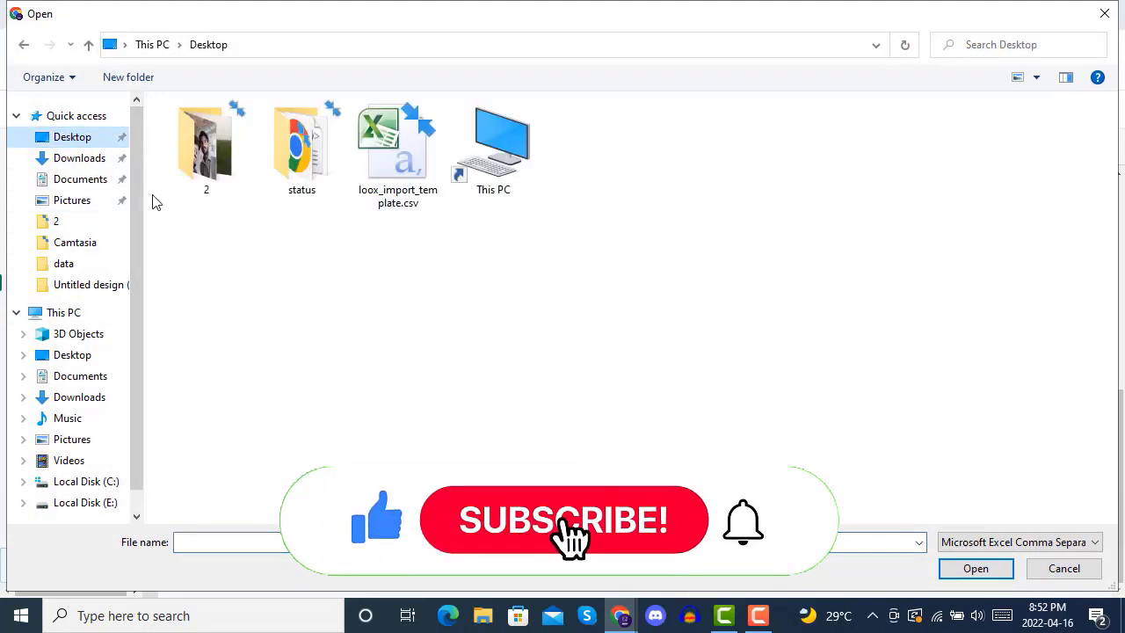
click(381, 173)
double_click(380, 173)
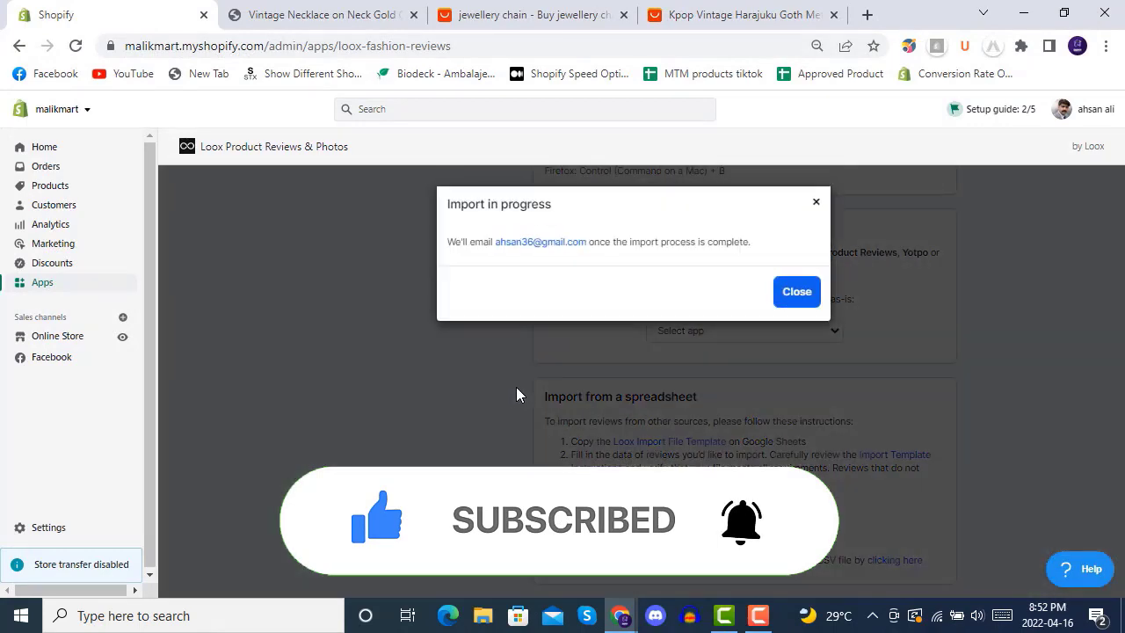
click(802, 292)
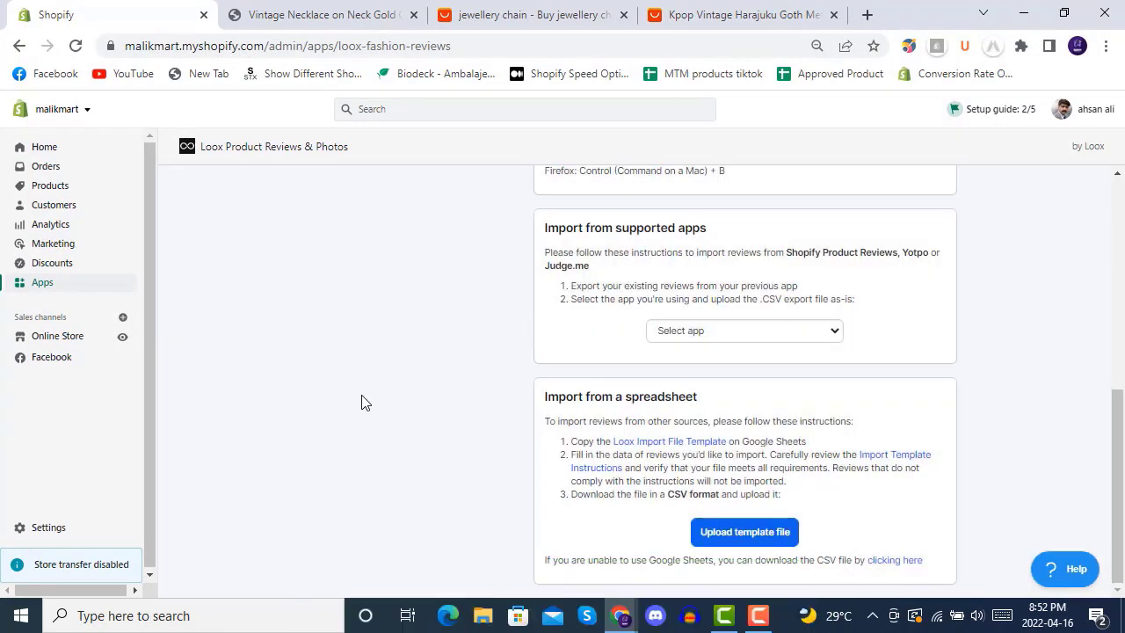
Step: Open Loox's reviews list and check for the imported Vintage Necklace on Neck Gold Chain review
scroll(360, 402, up, 10)
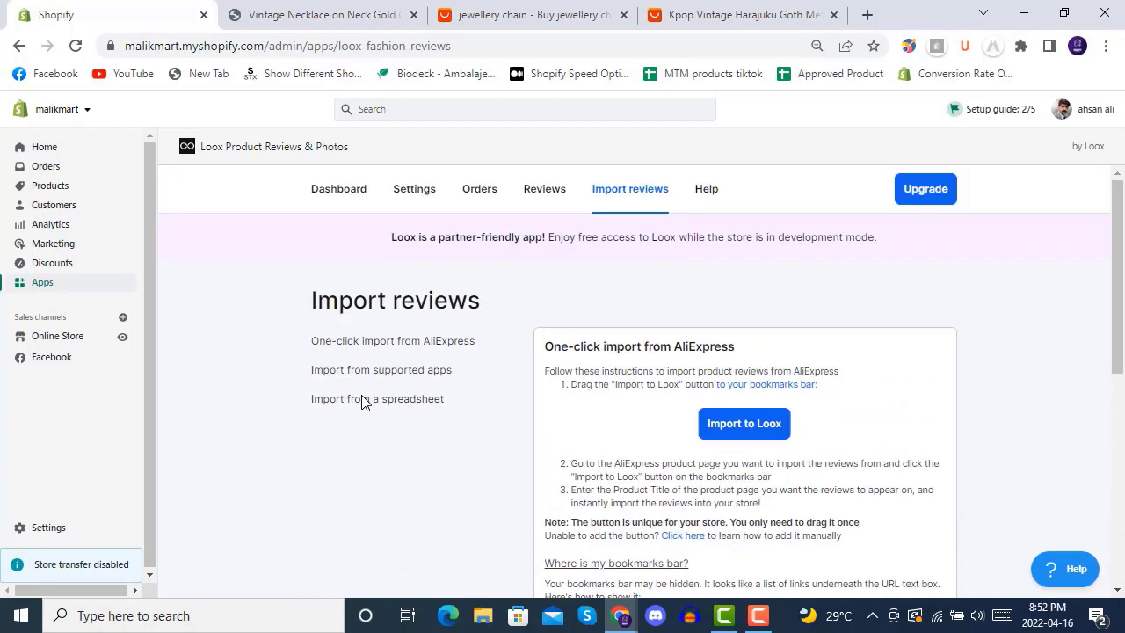
click(327, 195)
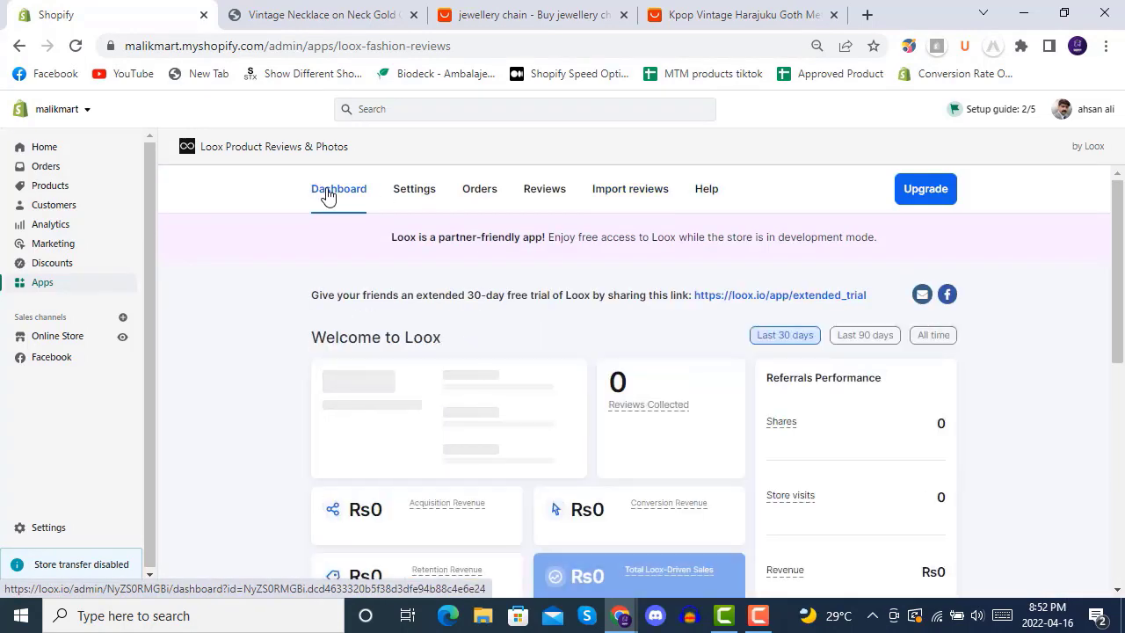
click(546, 194)
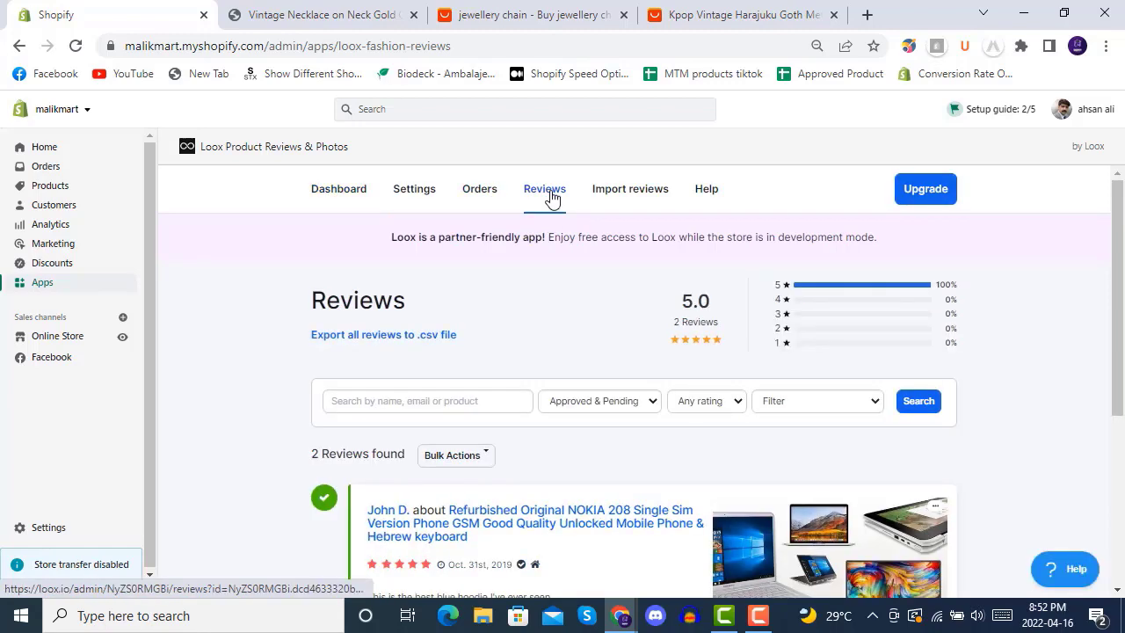
scroll(568, 300, down, 4)
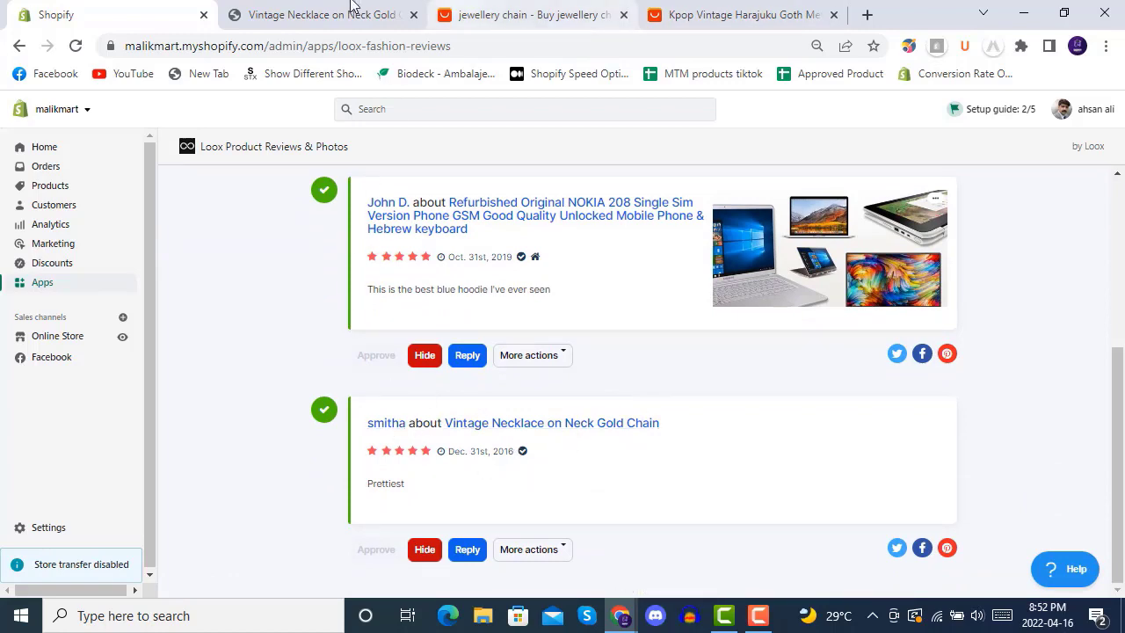
Step: Reload the storefront page of the Vintage Necklace on Neck Gold Chain product
click(306, 6)
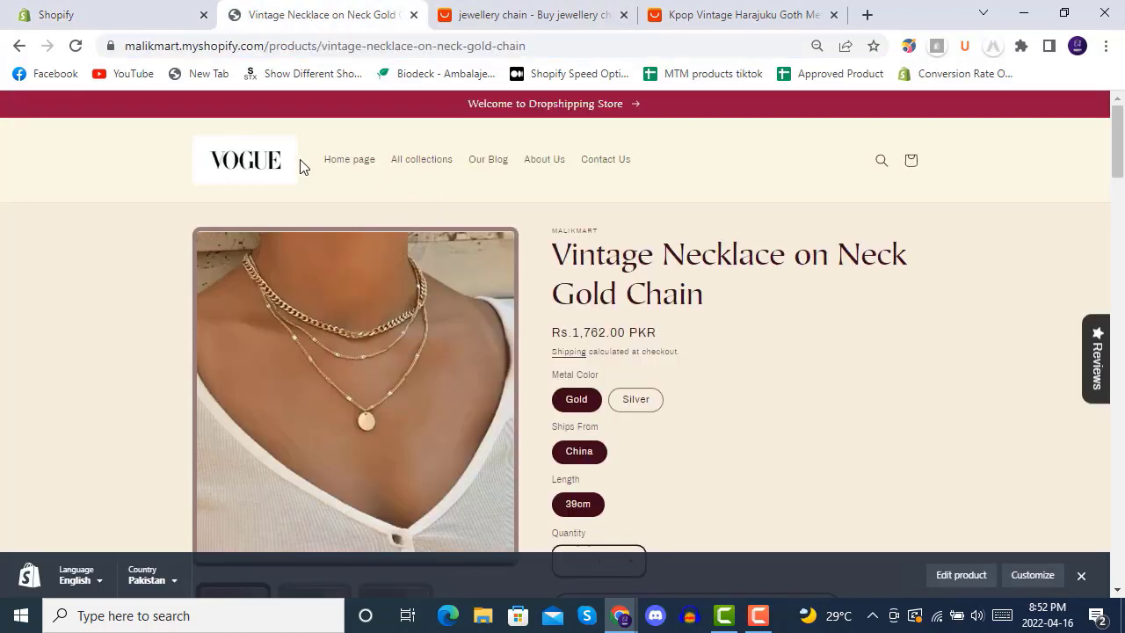
click(303, 166)
click(74, 45)
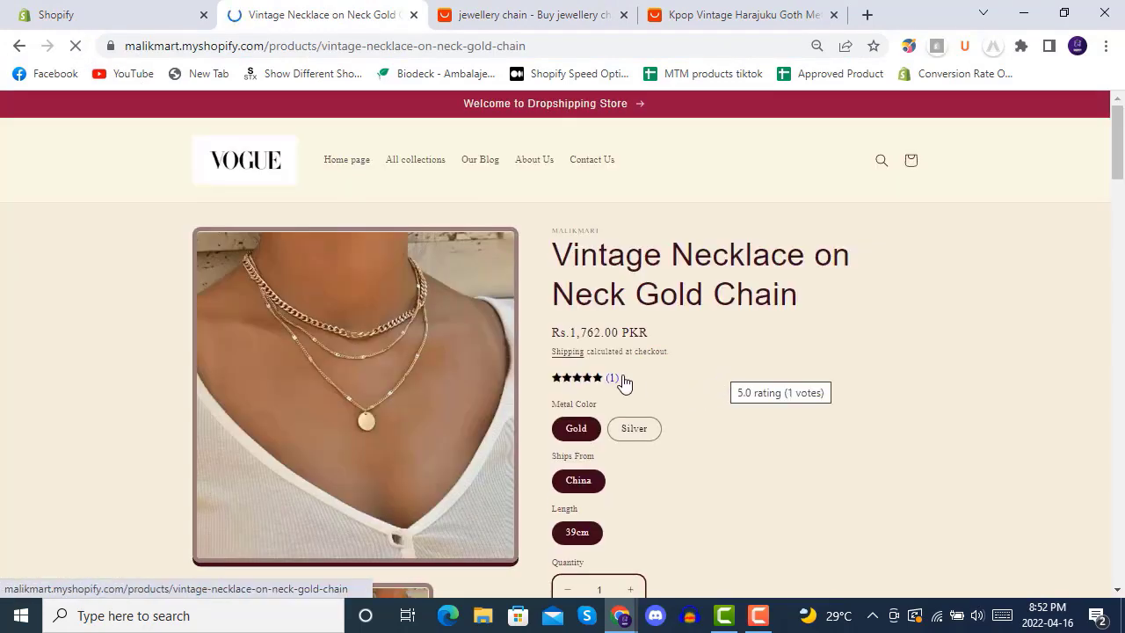
Step: Follow the necklace's star rating to the page's Loox reviews section and examine the imported review there
scroll(697, 399, down, 10)
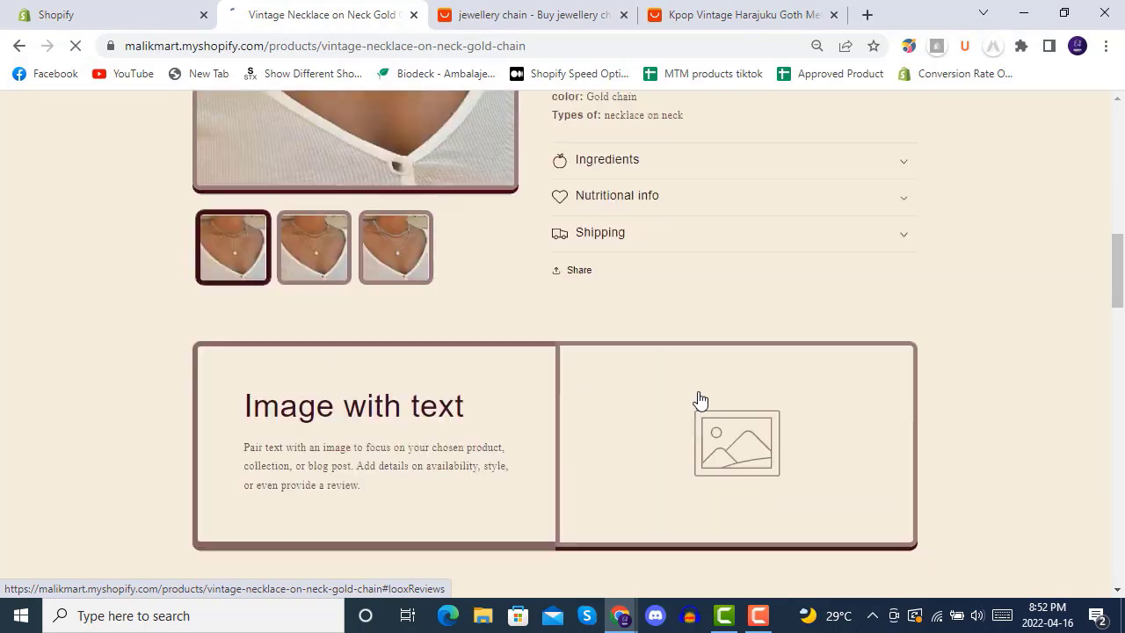
scroll(685, 391, up, 5)
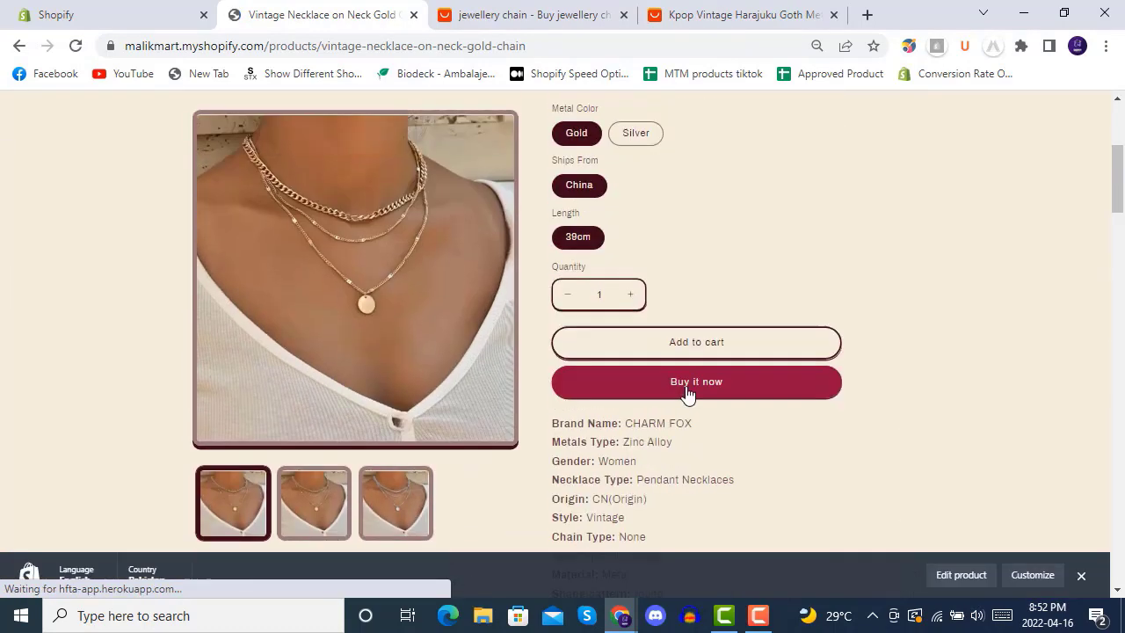
scroll(666, 330, up, 3)
click(578, 381)
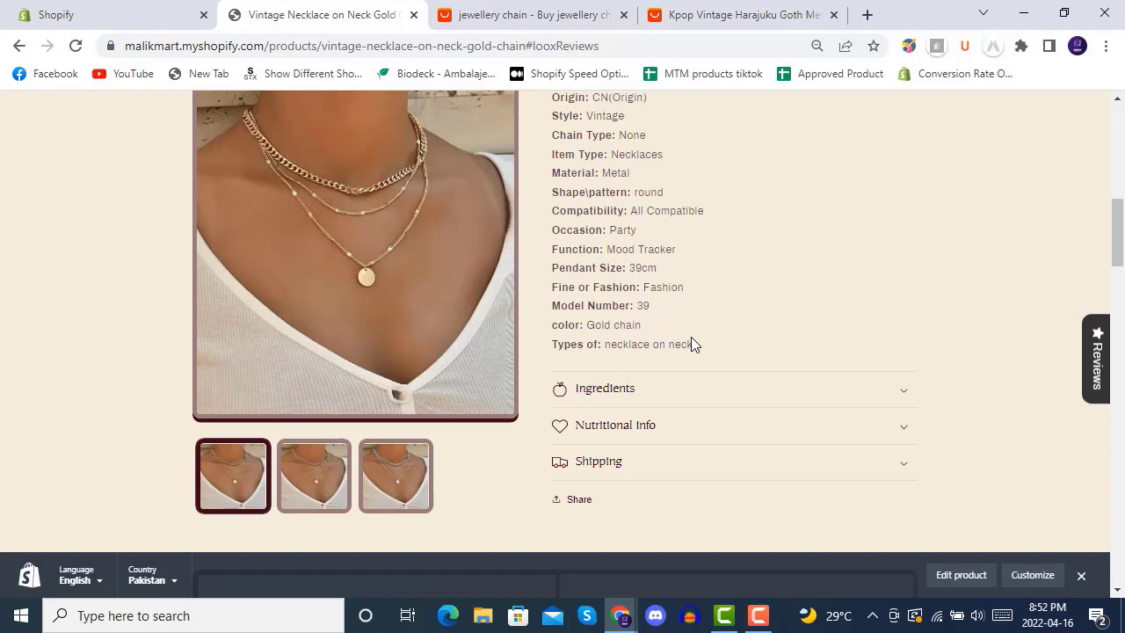
scroll(692, 344, down, 10)
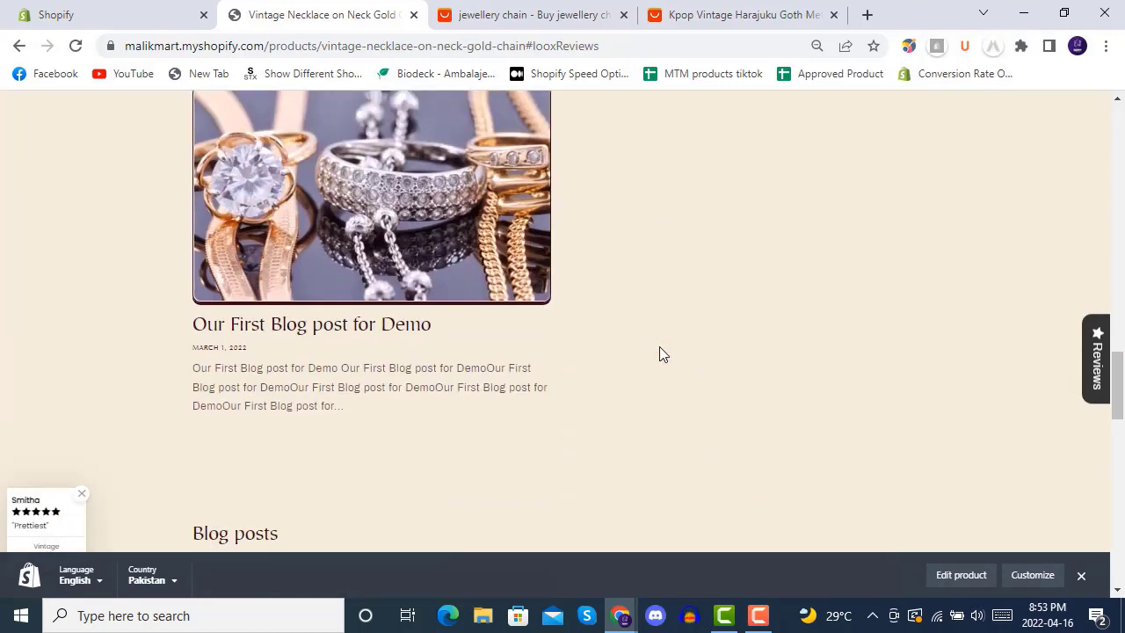
scroll(660, 351, down, 15)
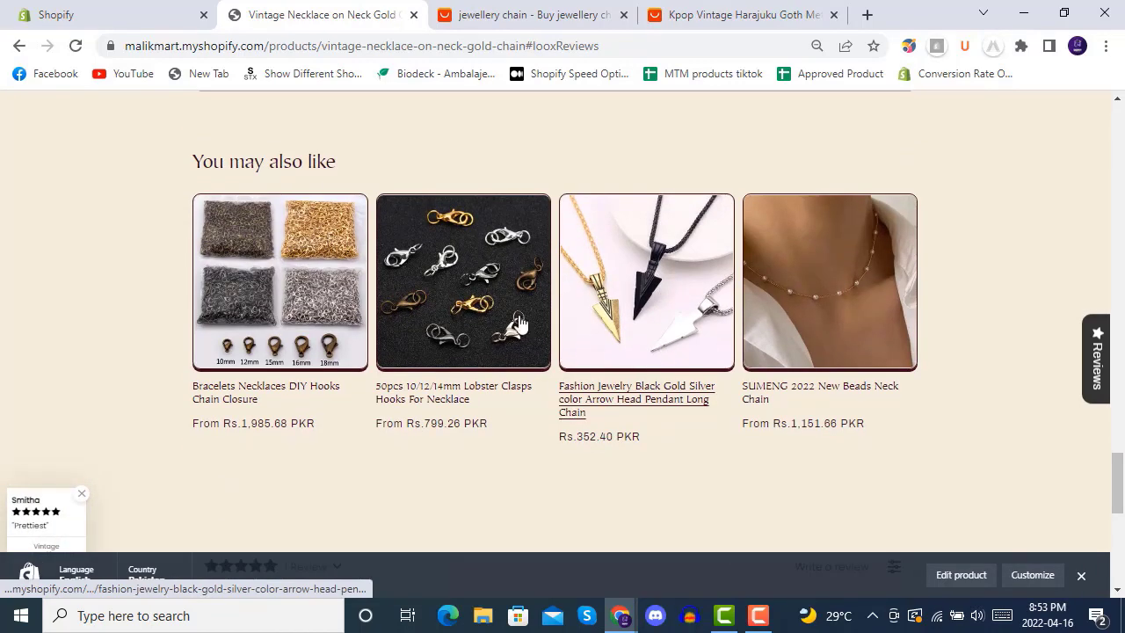
scroll(351, 281, down, 4)
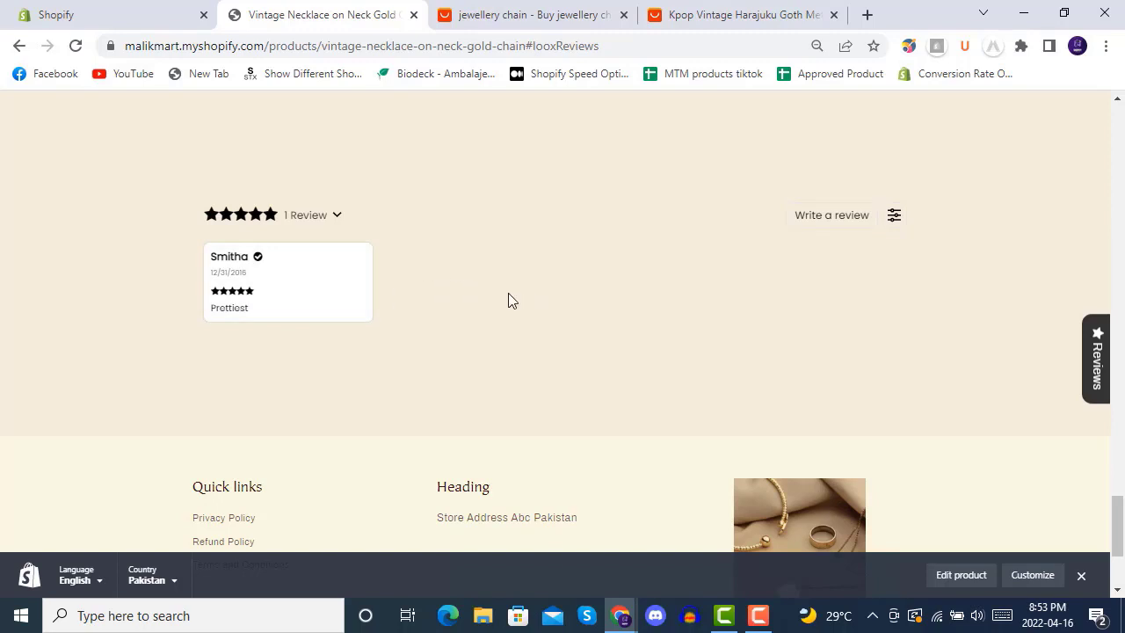
Step: Return to the Shopify admin and look through the store's list of installed apps
click(24, 8)
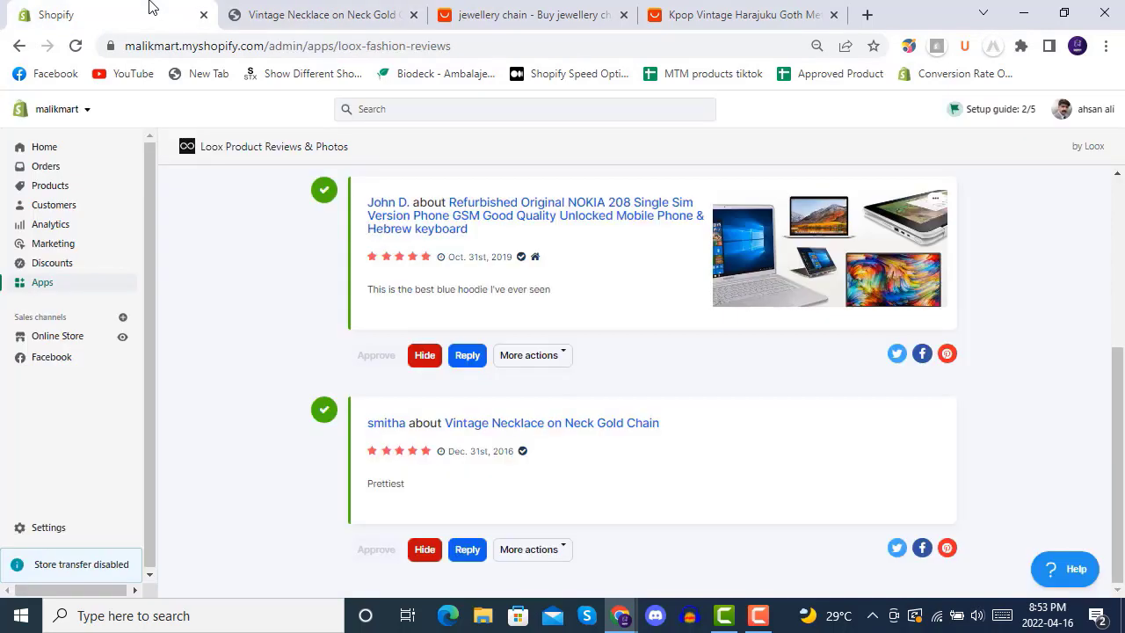
click(60, 285)
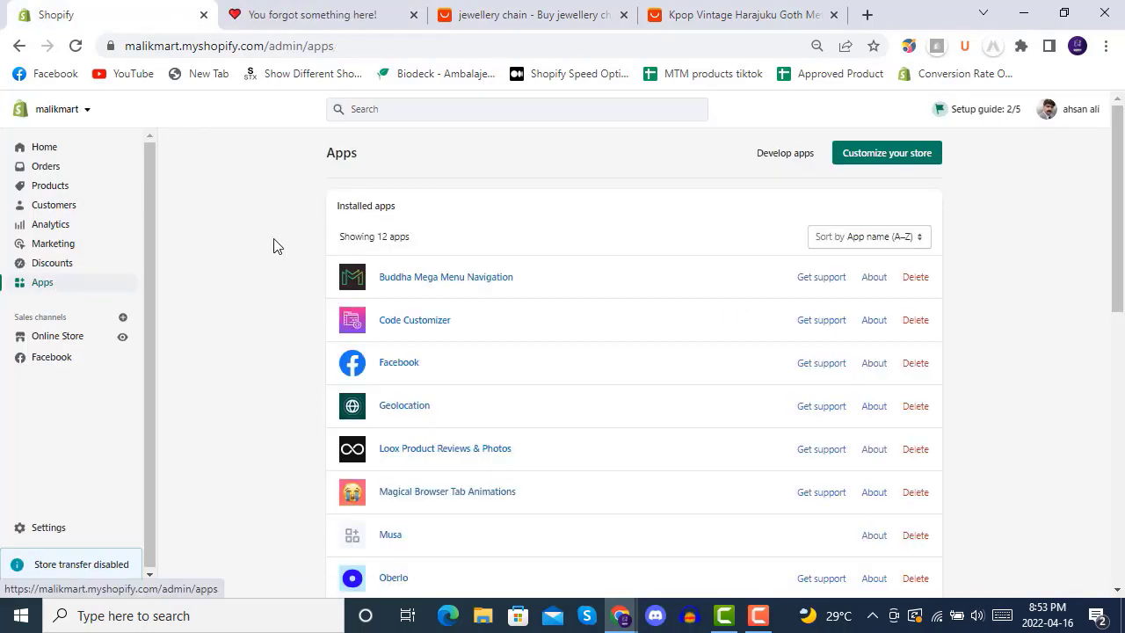
scroll(278, 285, down, 2)
scroll(277, 285, up, 2)
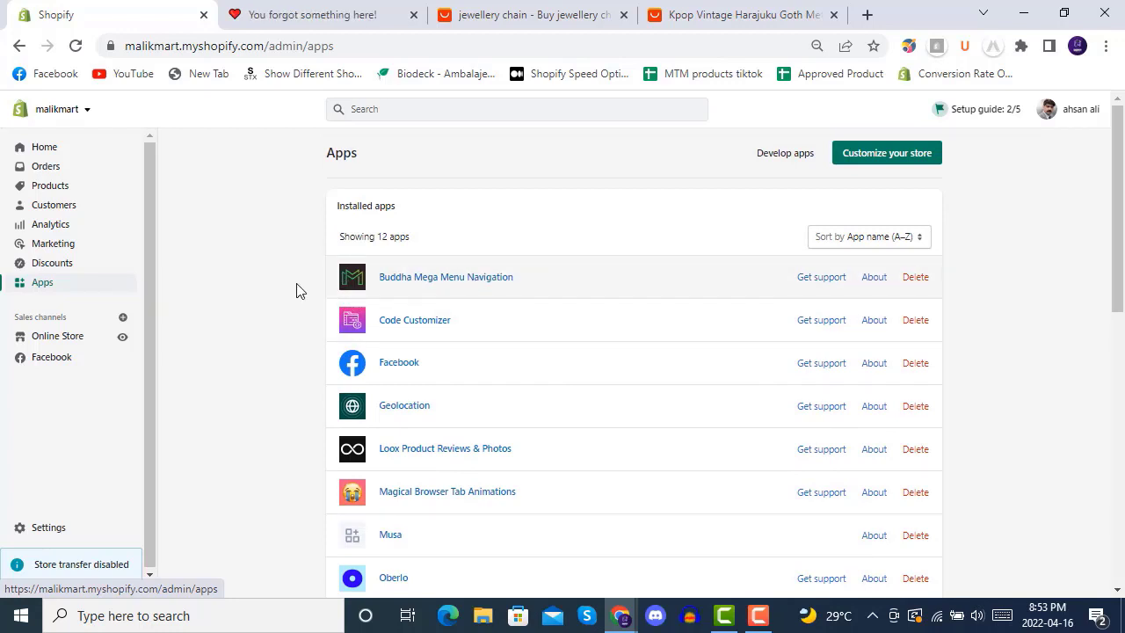
scroll(296, 289, down, 3)
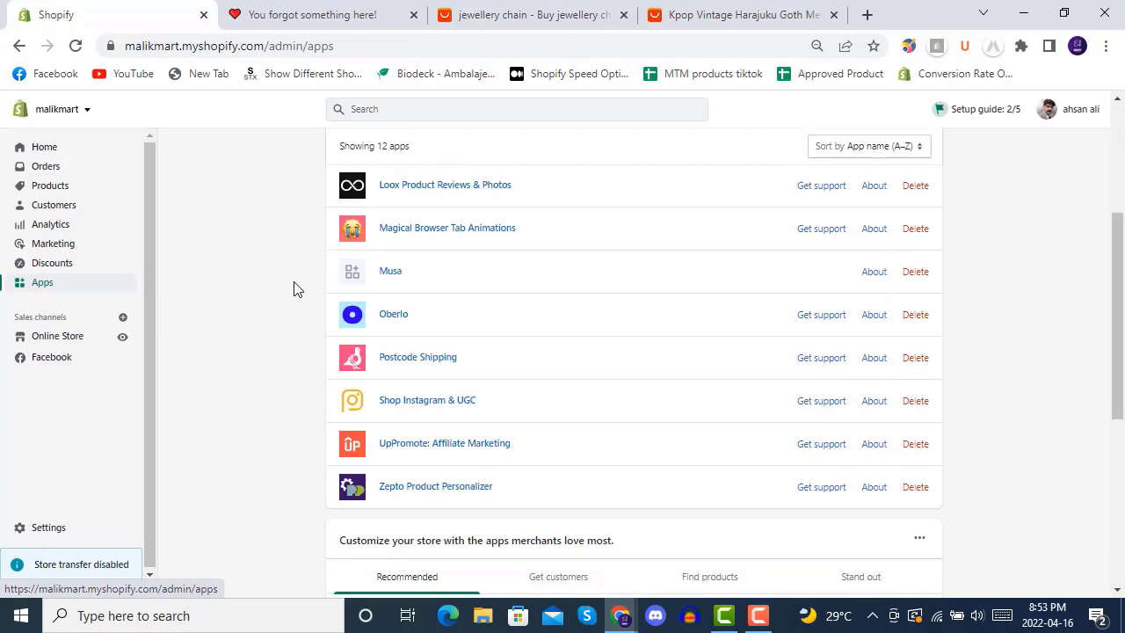
scroll(296, 289, up, 1)
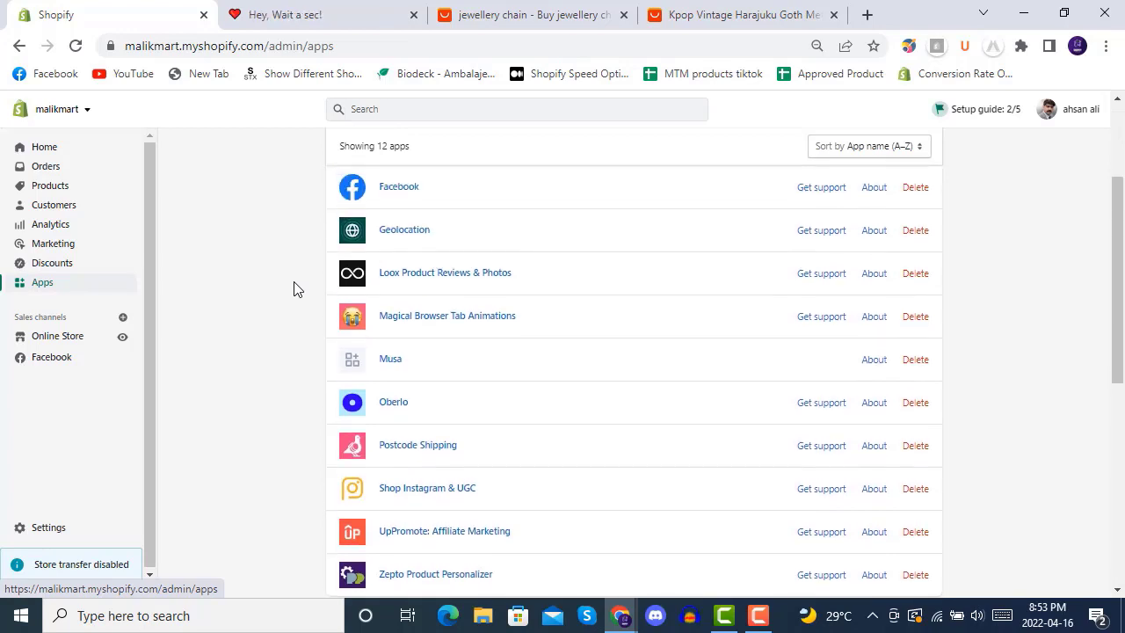
scroll(296, 289, up, 2)
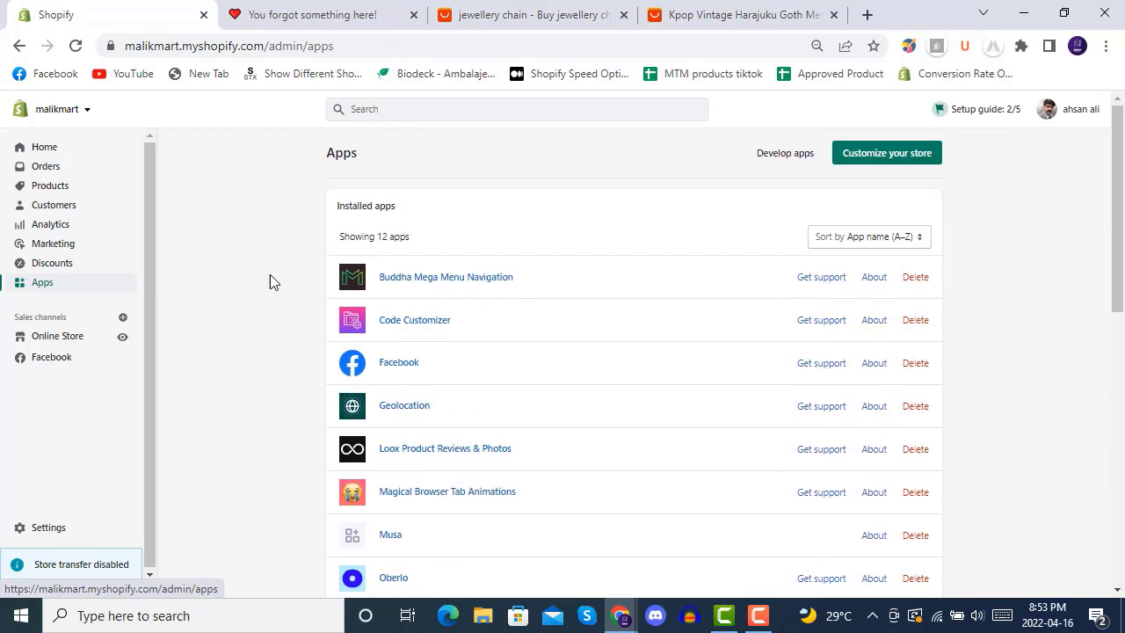